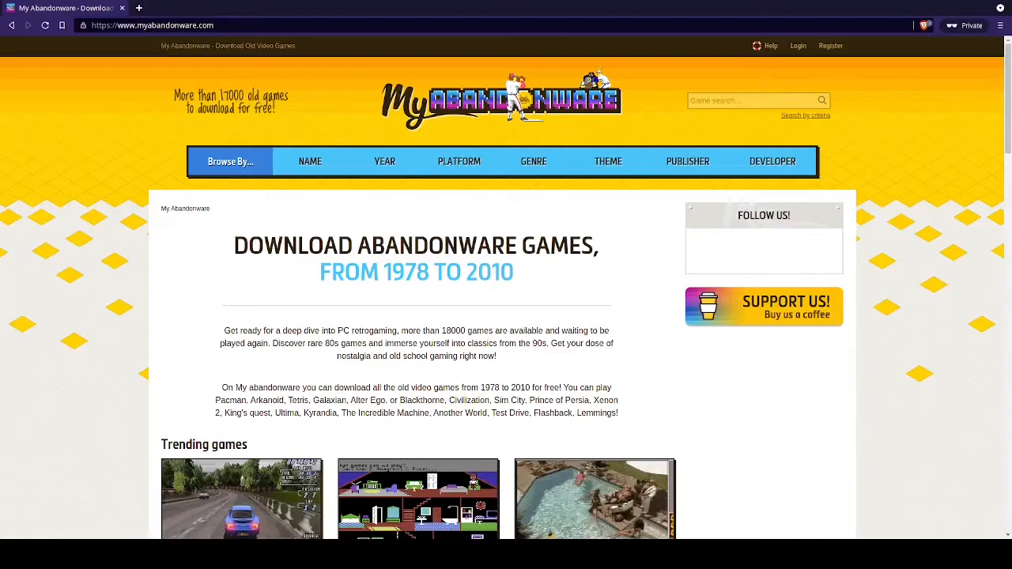
Search My Abandonware for 'silent hill 2' and open the Silent Hill 2: Restless Dreams (2002) page
click(751, 100)
text(silent hill 2)
key(Return)
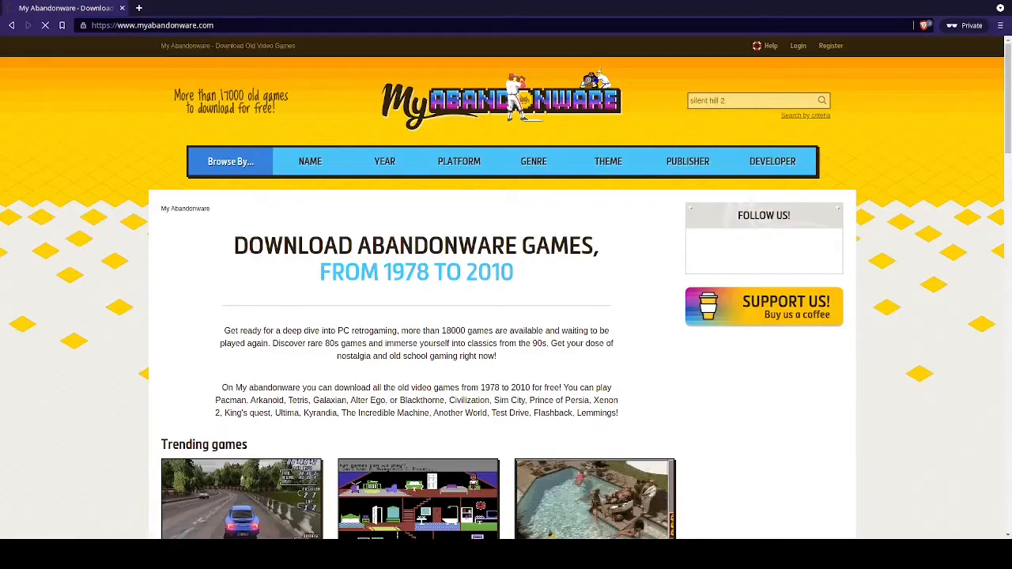
scroll(502, 287, down, 1)
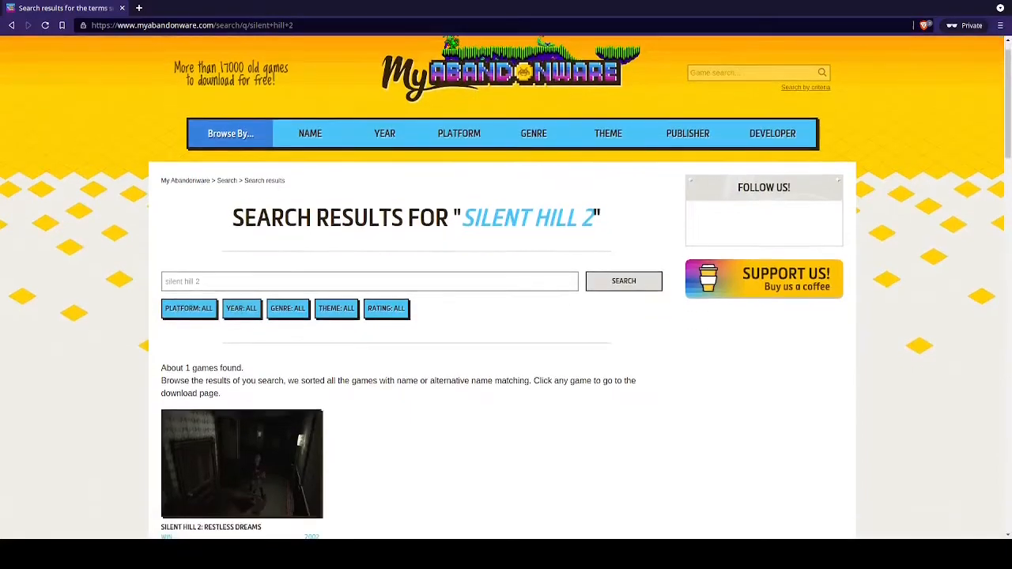
scroll(502, 287, up, 1)
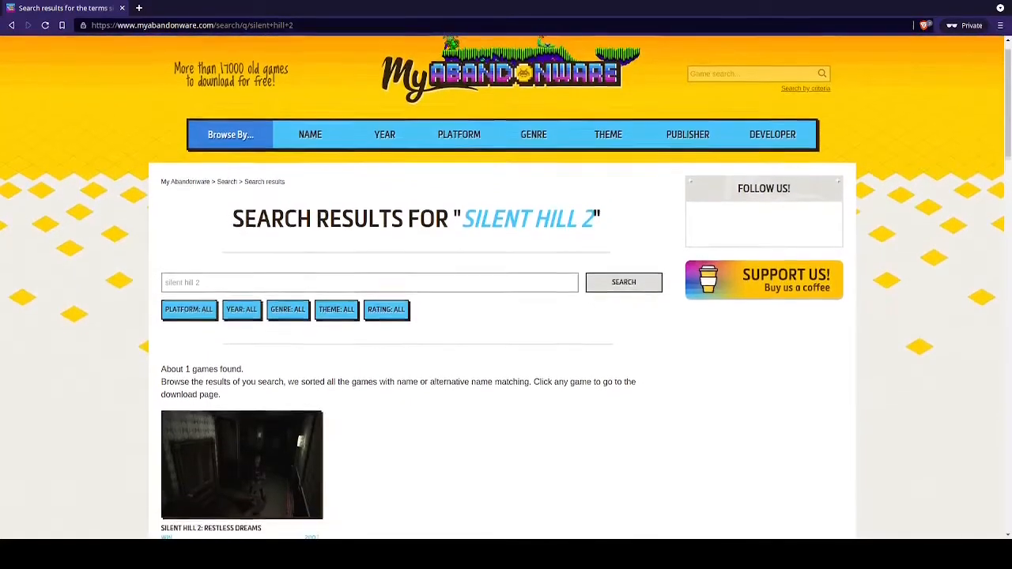
scroll(242, 379, down, 2)
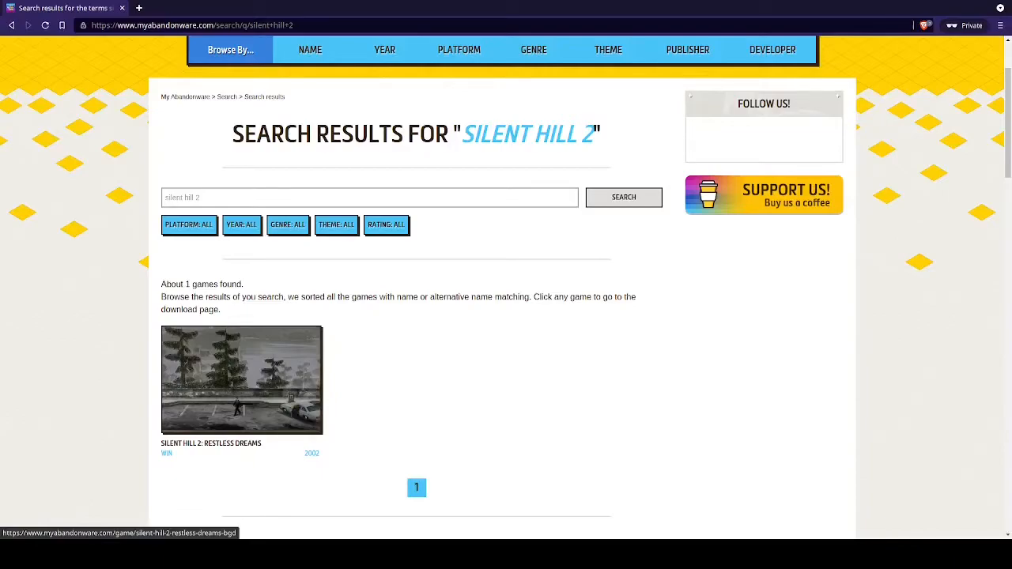
click(242, 379)
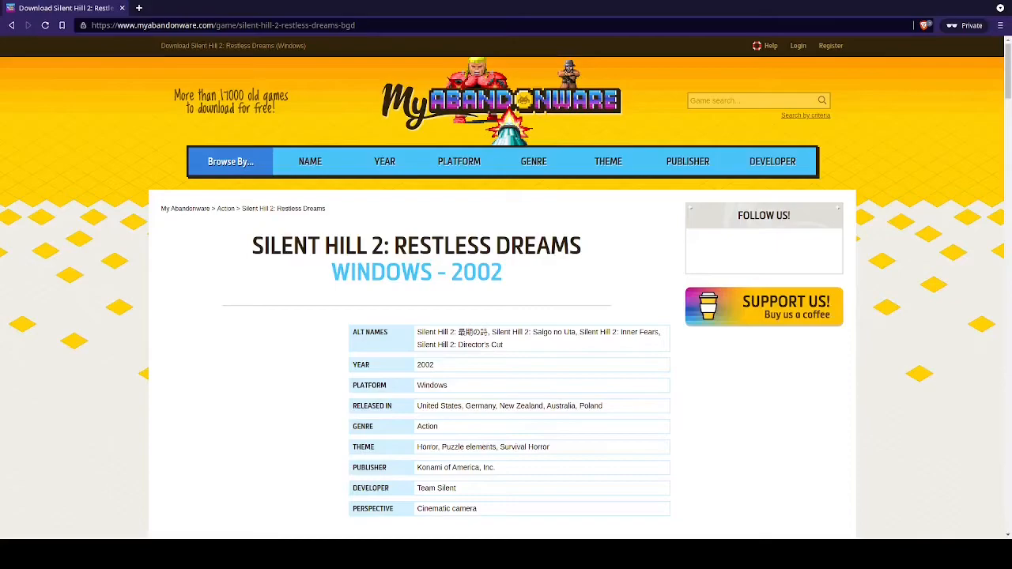
Jump to the download section of the Silent Hill 2: Restless Dreams page
scroll(506, 285, down, 4)
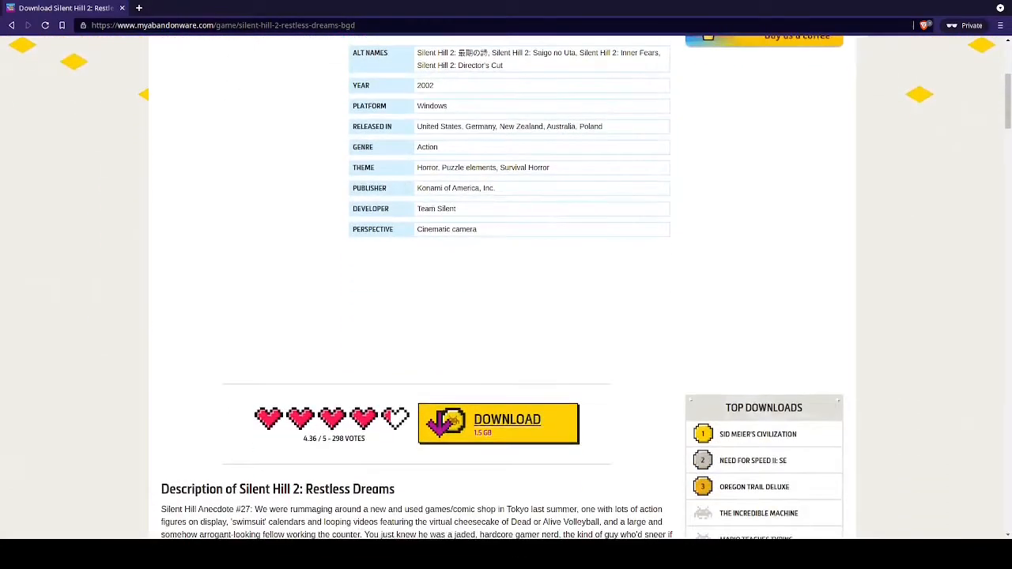
click(507, 420)
scroll(507, 421, down, 1)
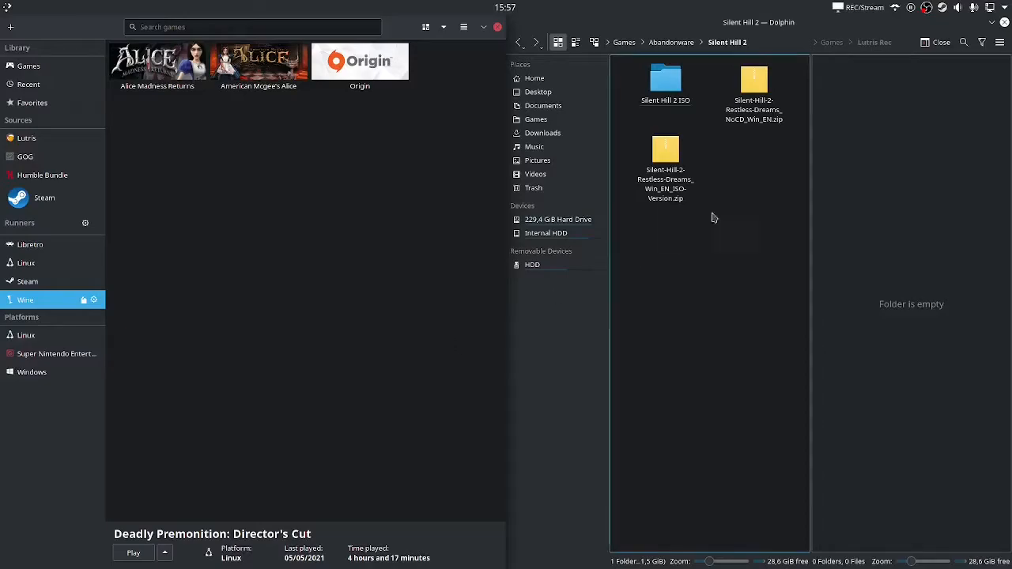
drag(715, 130, 635, 233)
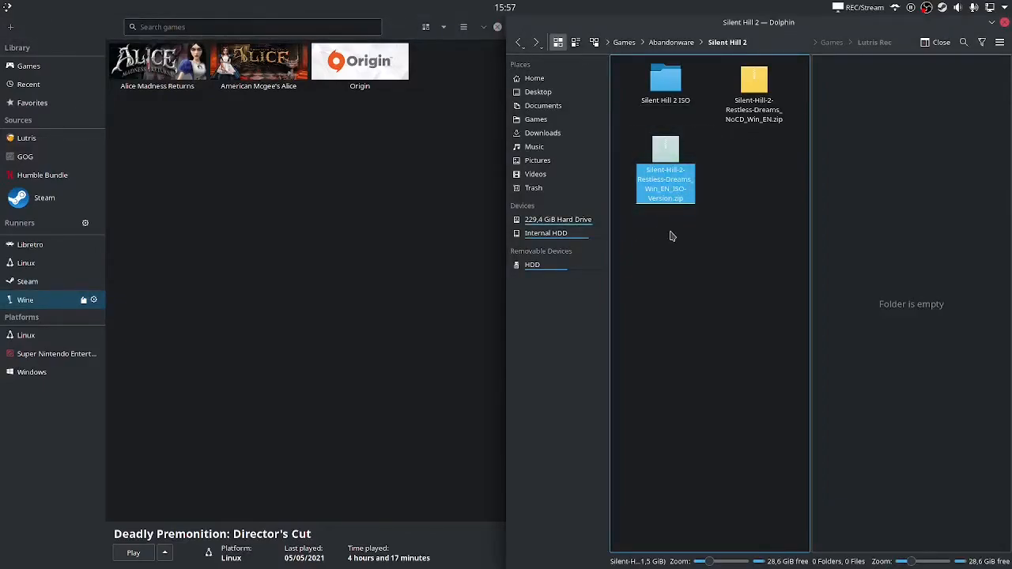
click(701, 90)
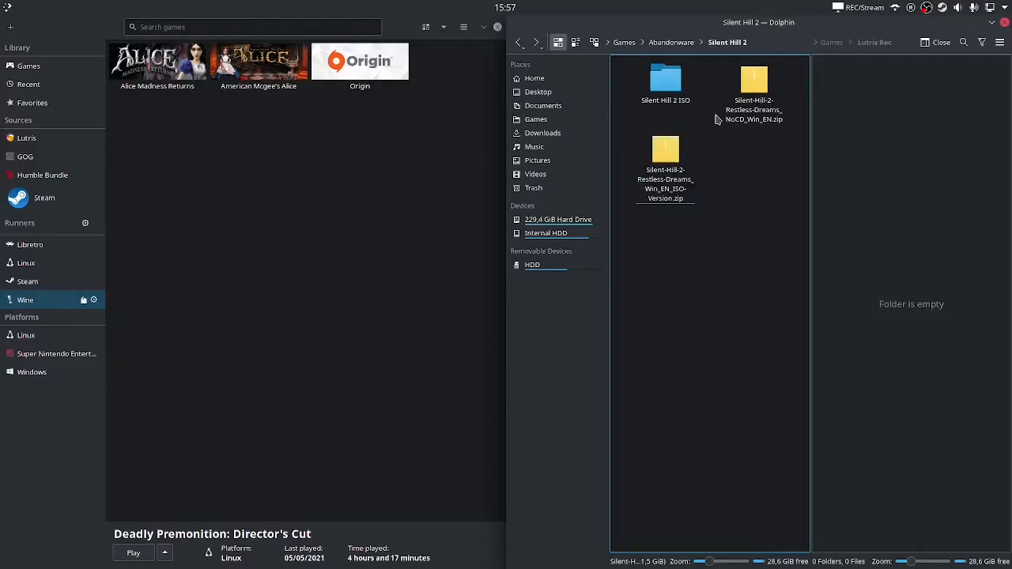
drag(708, 75, 647, 111)
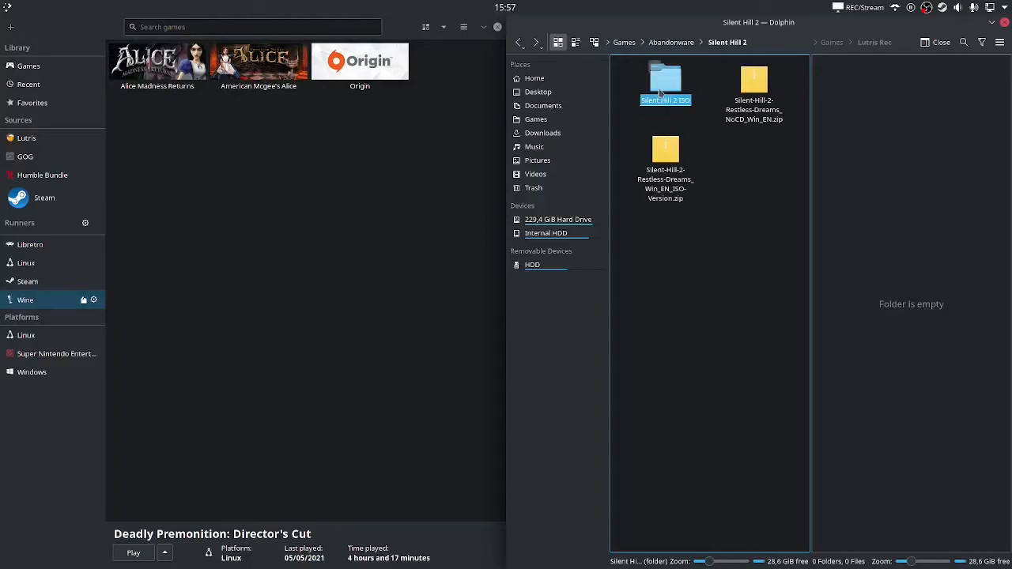
double_click(662, 83)
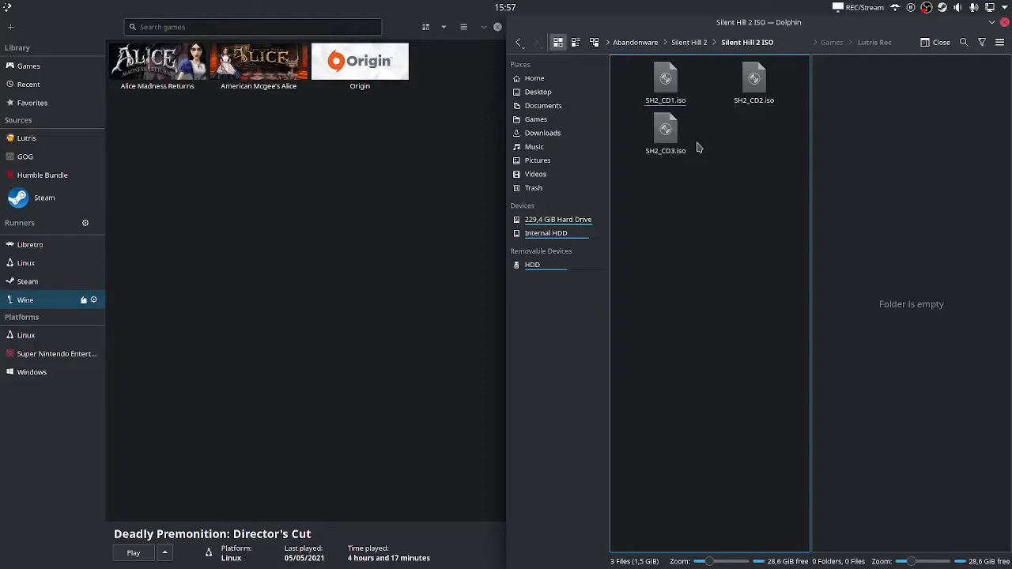
key(alt+Left)
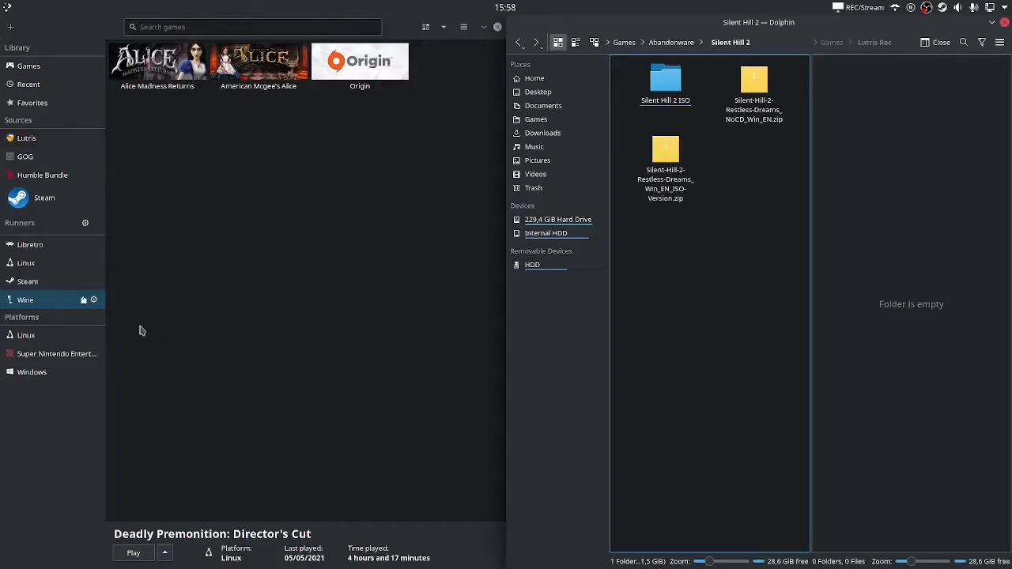
Search Lutris for 'Silent hill 2' and select the Silent Hill 2: Director's Cut entry
click(36, 305)
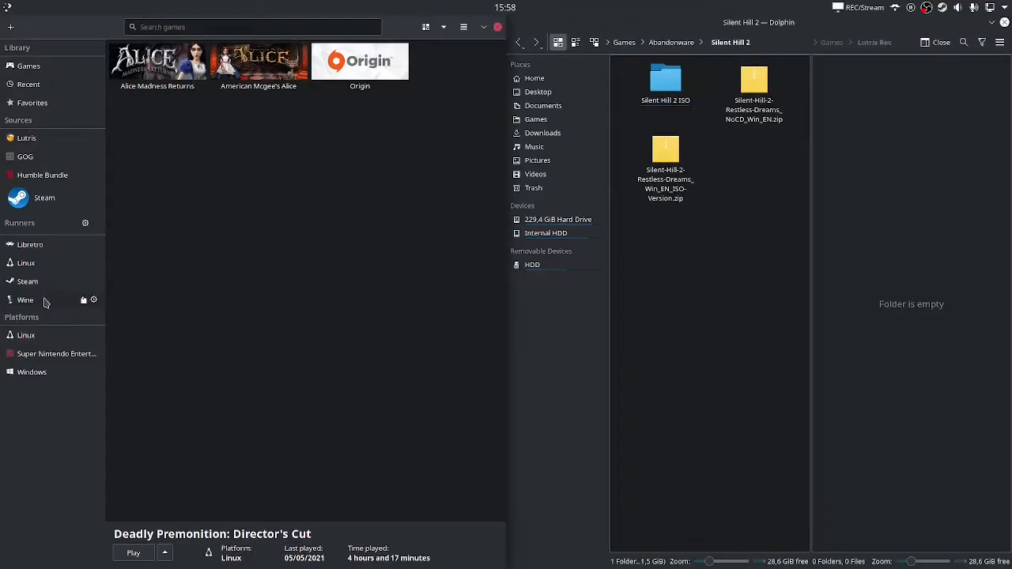
click(216, 29)
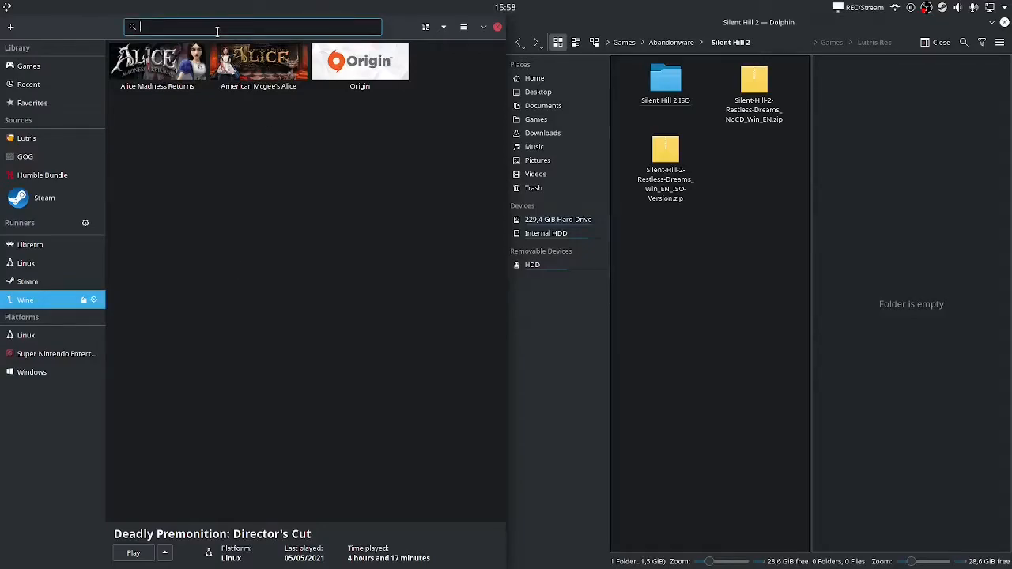
text(Silent hill 2)
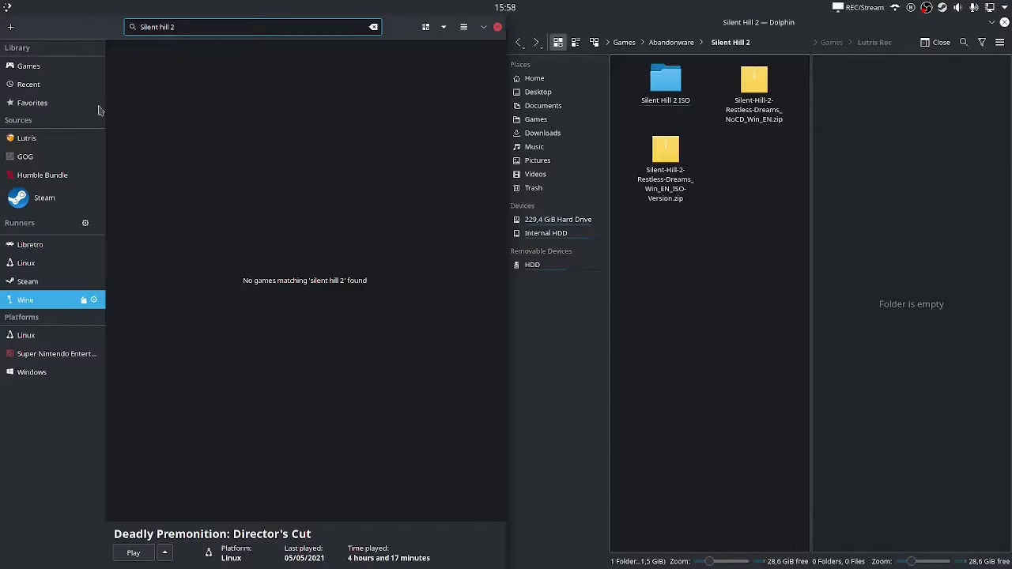
click(27, 140)
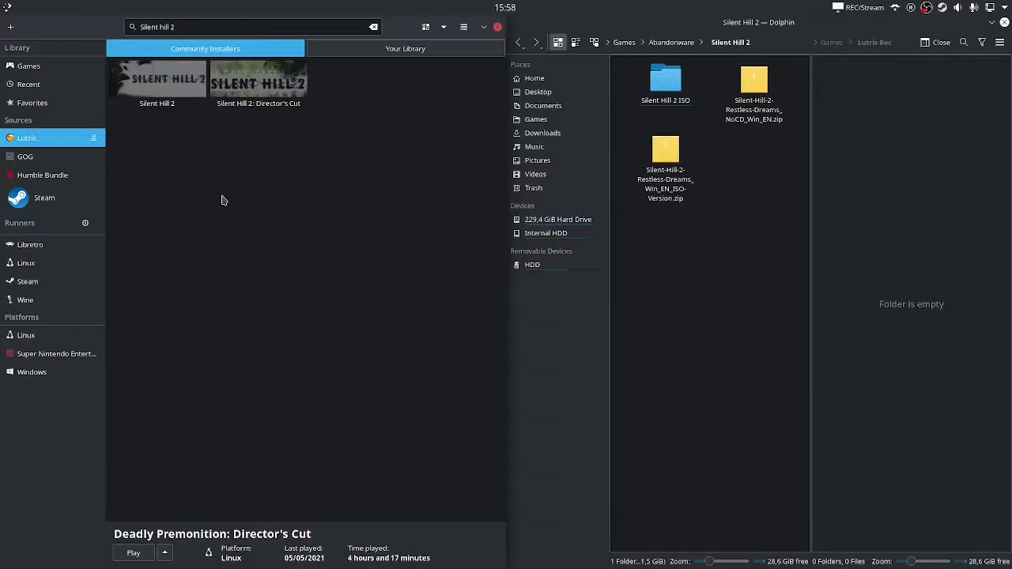
click(255, 74)
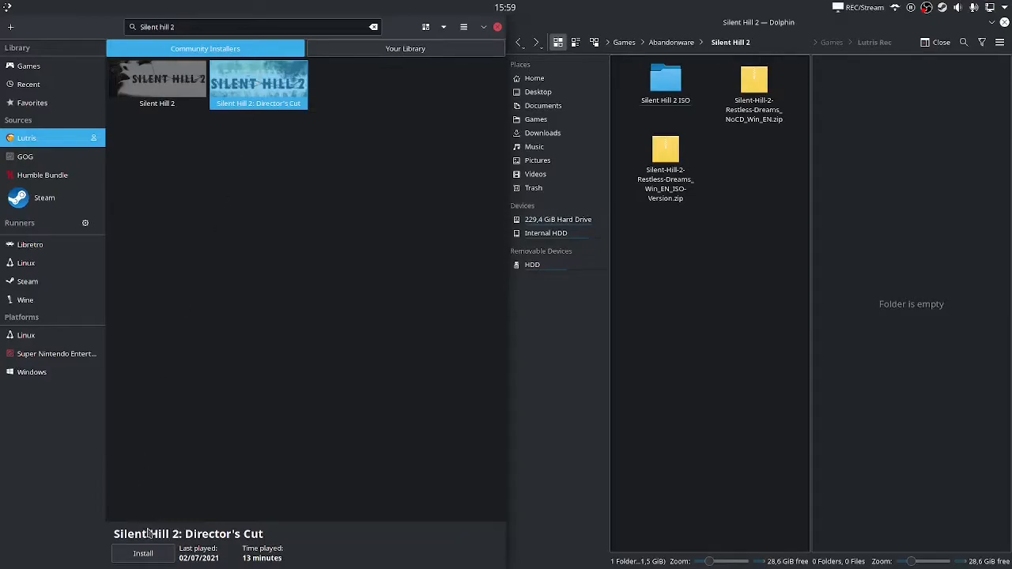
Start the install, enlarge the dialog, and pick the CD Director's Cut EU + SH2e installer
click(147, 555)
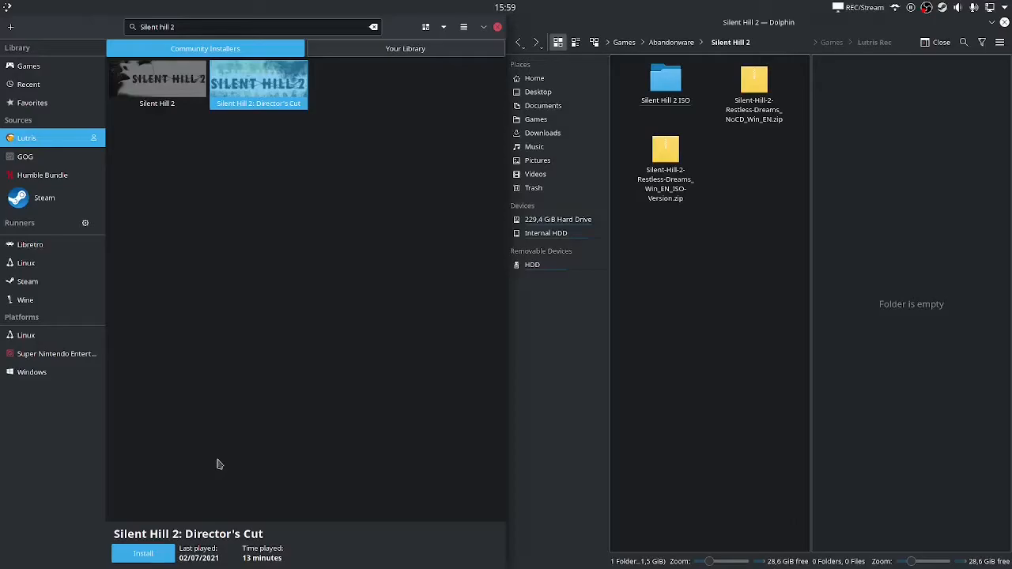
drag(593, 355, 784, 484)
drag(723, 498, 607, 411)
click(407, 298)
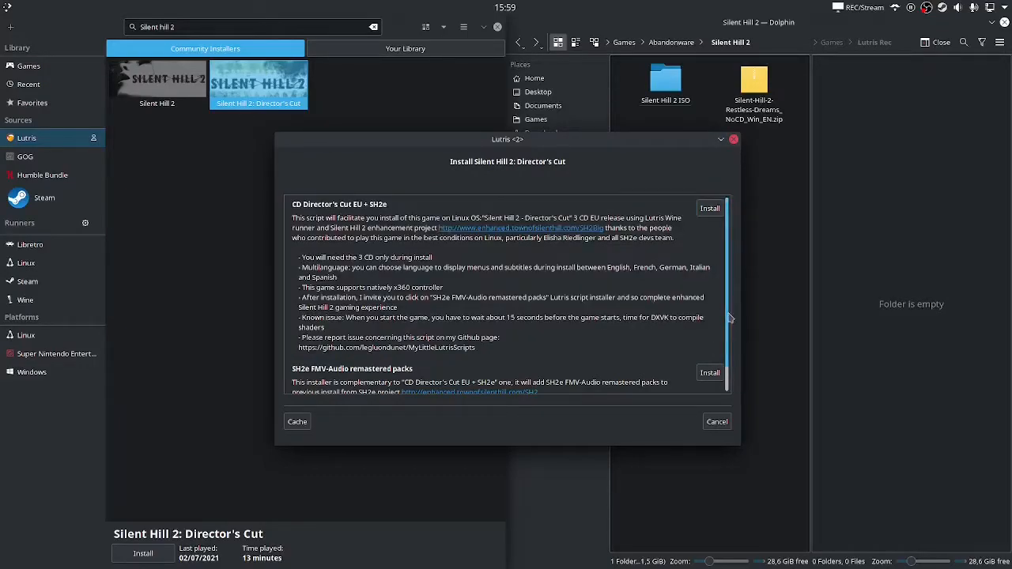
Install using the CD Director's Cut EU + SH2e script rather than the FMV-Audio packs
scroll(730, 373, down, 1)
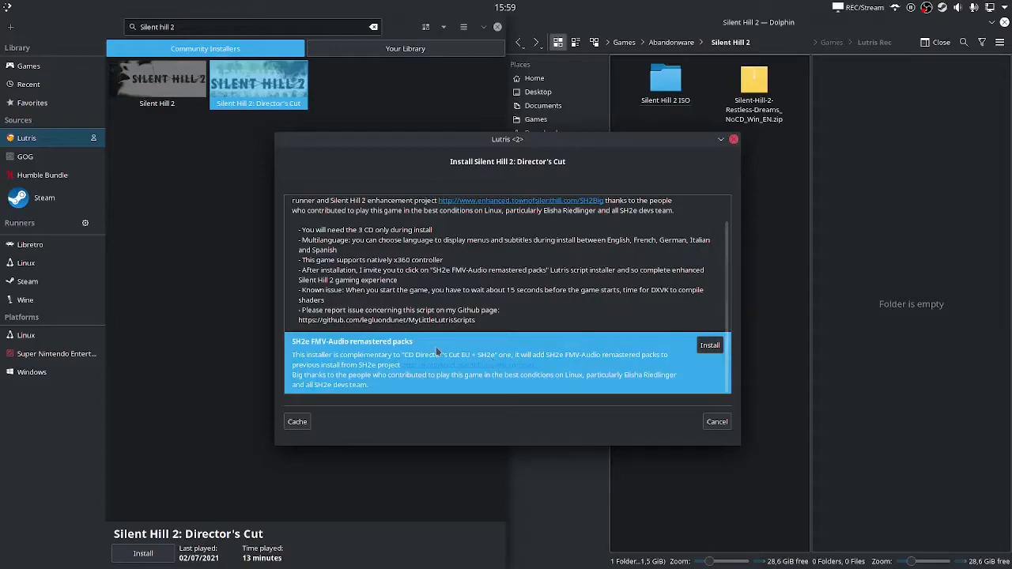
click(435, 305)
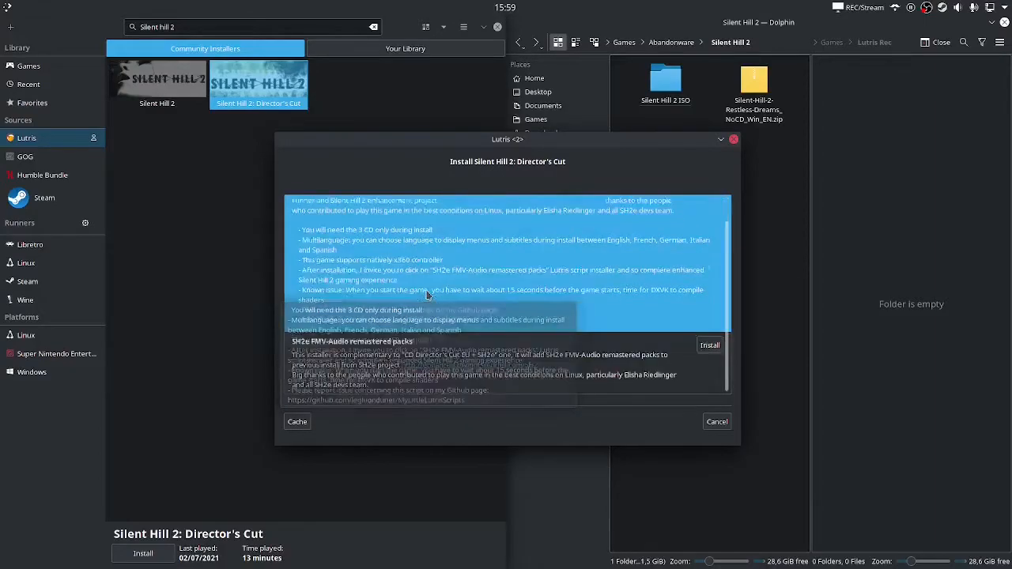
scroll(428, 294, up, 1)
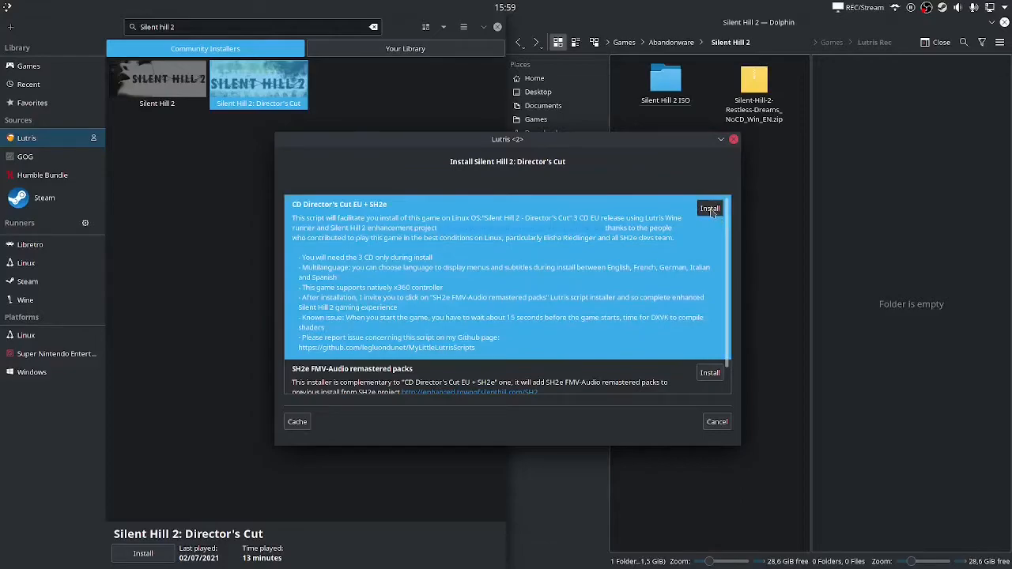
click(710, 209)
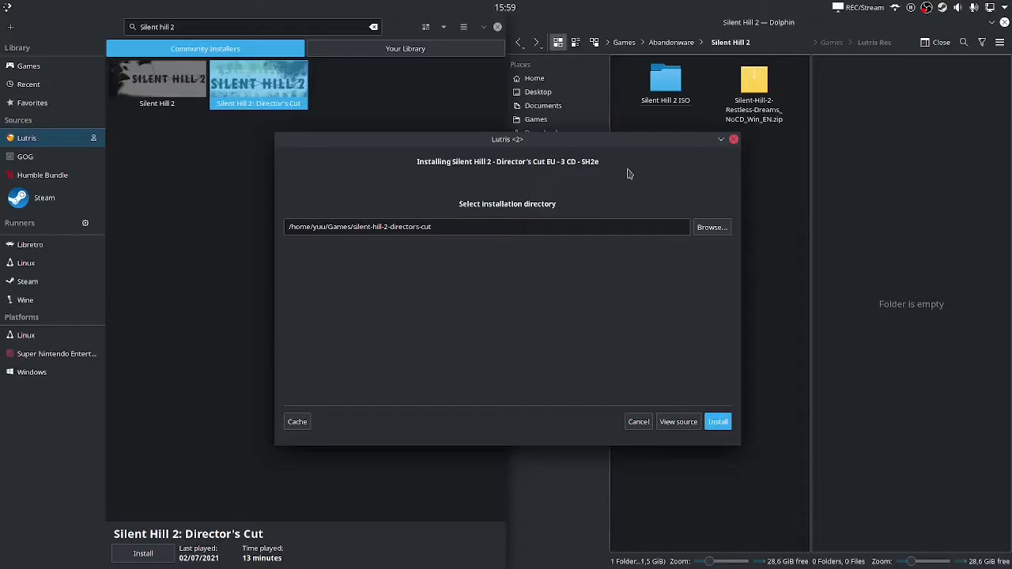
Set the install directory to the Lutris Rec folder plus 'Silent Hill 2' and proceed
click(867, 150)
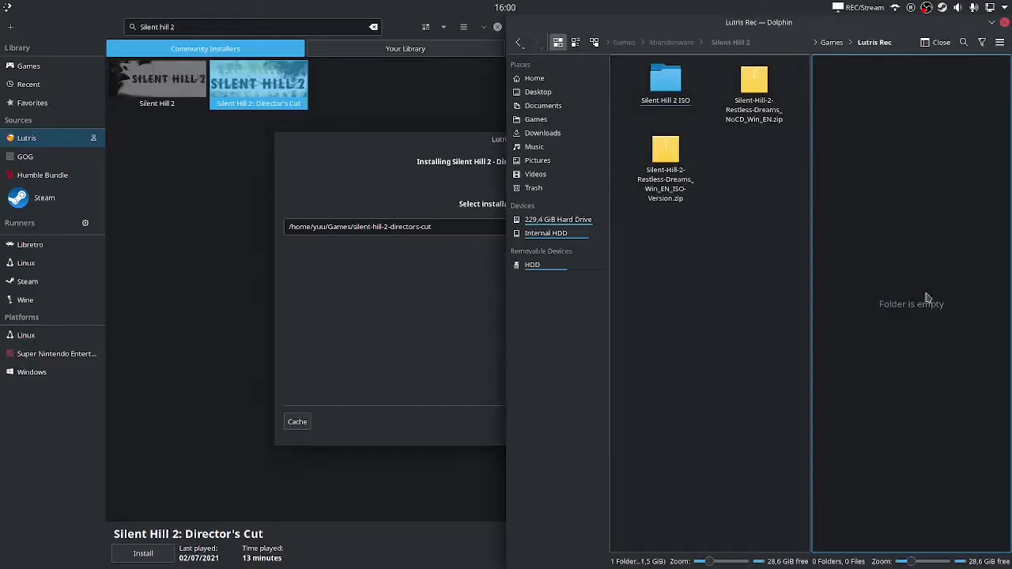
click(909, 42)
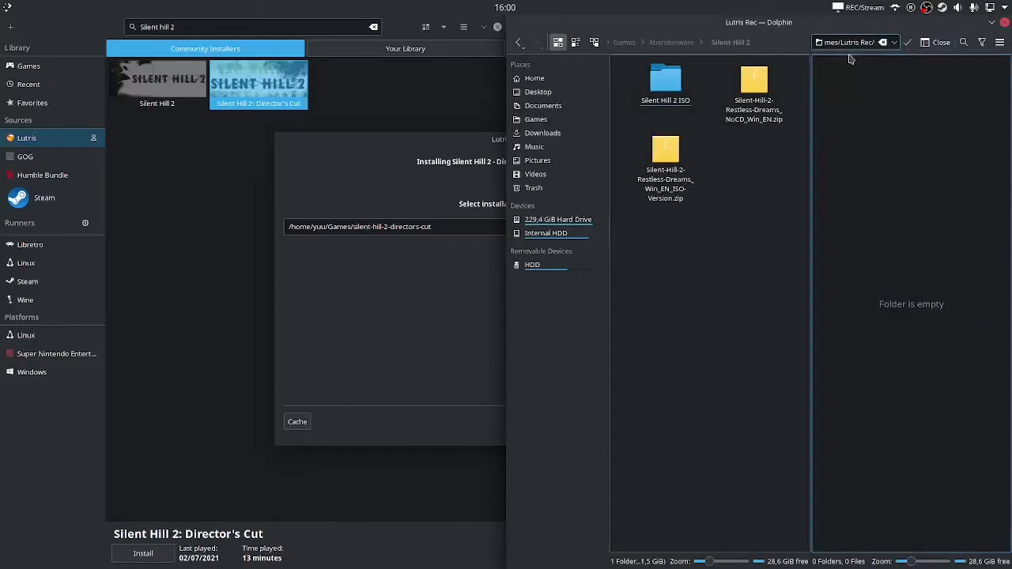
click(434, 224)
triple_click(440, 225)
key(ctrl+v)
text(SilentHill2)
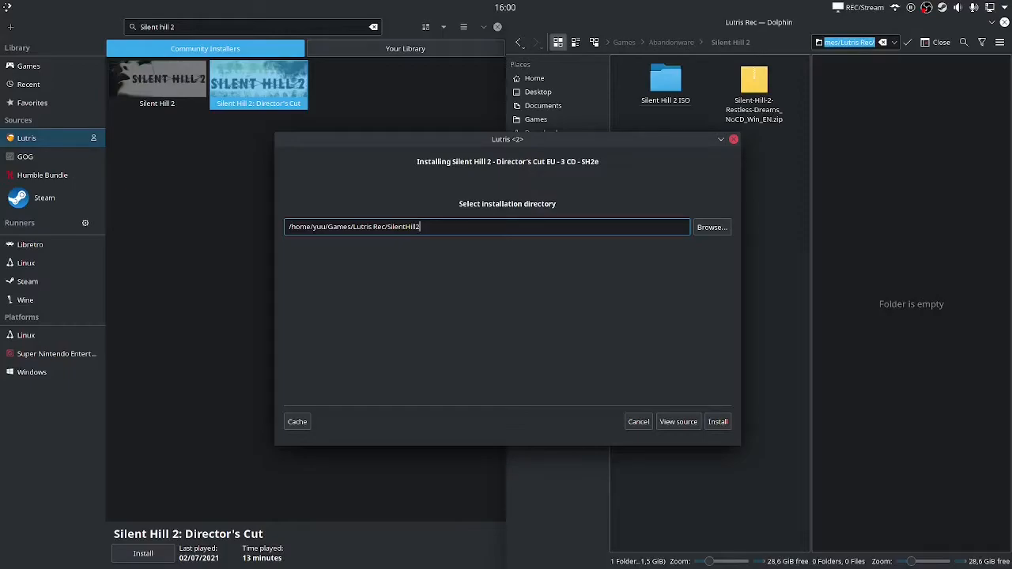
key(Left)
key(Left)
key(Left)
key(Left)
key(Left)
key(Right)
key(Right)
key(Right)
key(Right)
click(717, 422)
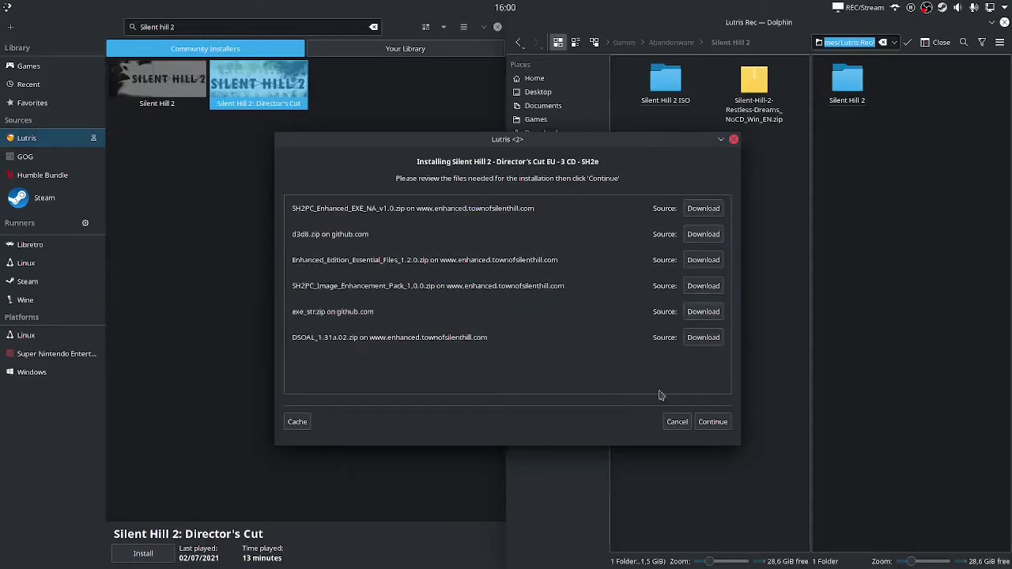
Continue to download the six required files, including d3d8.zip and DSOAL_1.31a.02.zip
click(712, 421)
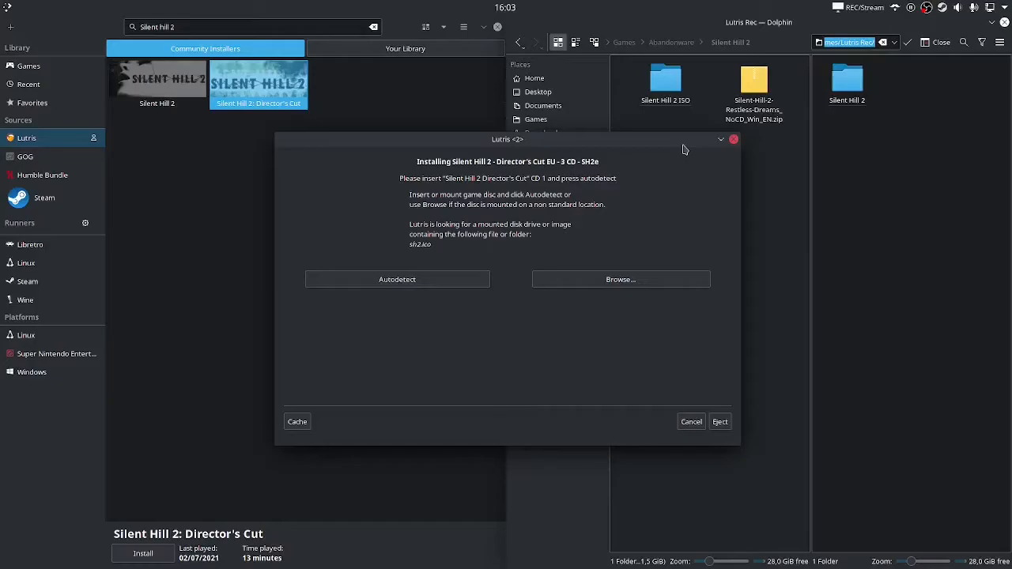
Move the Lutris installer aside and open an enlarged Konsole terminal over Dolphin
drag(491, 142, 257, 105)
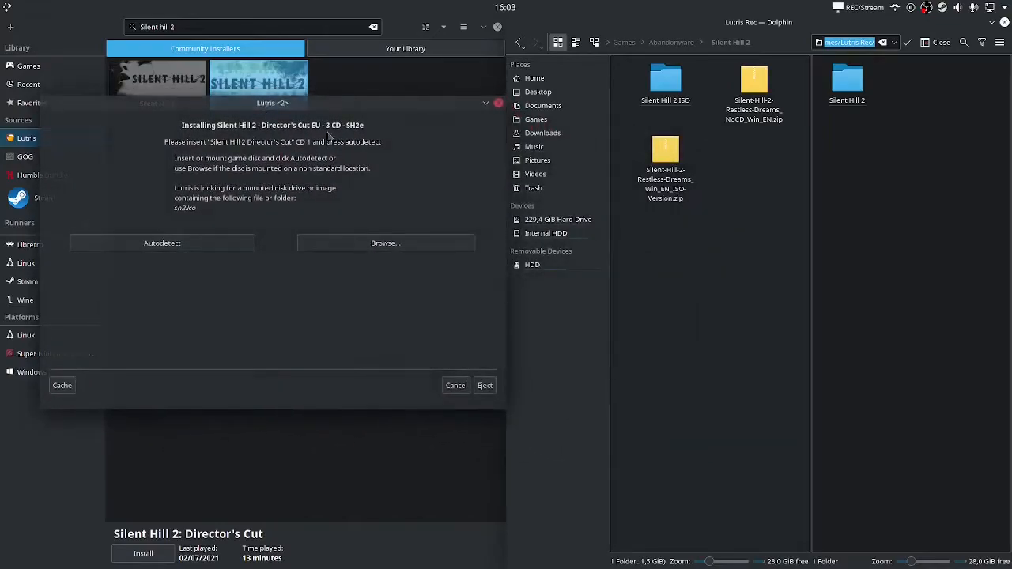
key(ctrl+alt+t)
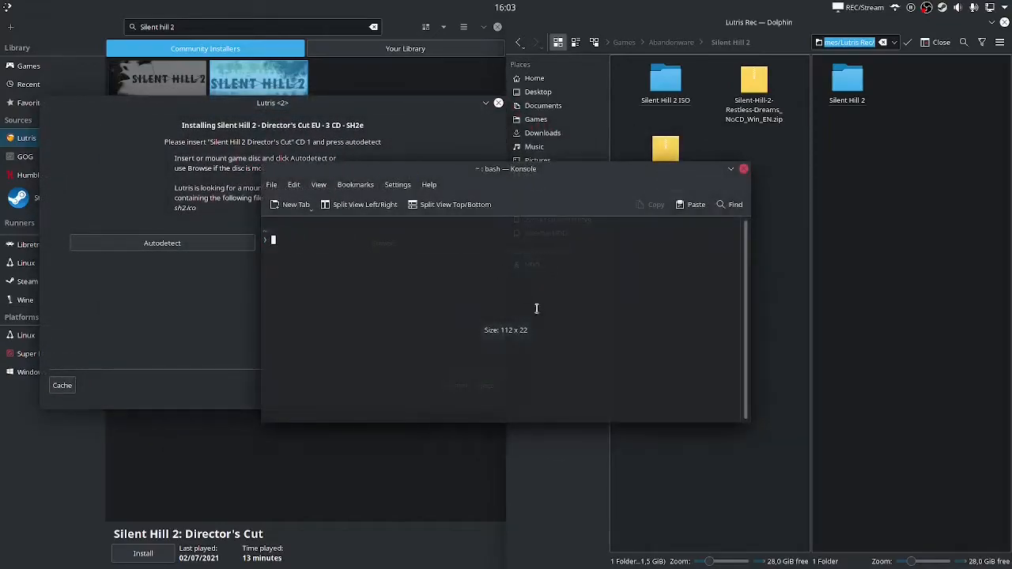
drag(743, 424, 689, 497)
drag(630, 460, 889, 458)
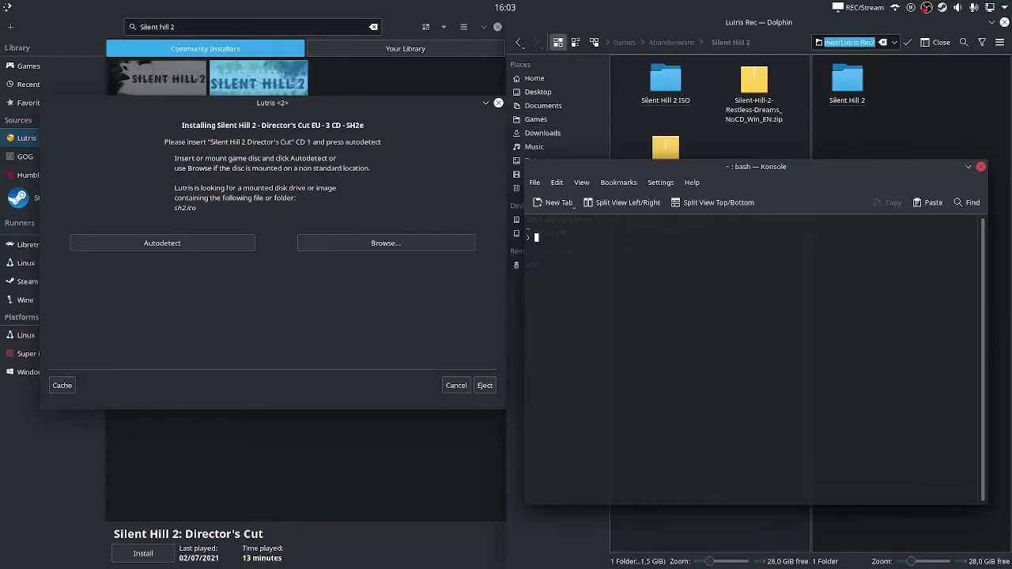
Type 'sudo mkdir /mnt/iso' at the bash prompt, then start erasing it
text(sudo)
text(mkdir /)
text(mnt/iso)
key(BackSpace)
key(BackSpace)
key(BackSpace)
key(BackSpace)
key(BackSpace)
key(BackSpace)
key(BackSpace)
key(BackSpace)
key(BackSpace)
key(BackSpace)
key(BackSpace)
key(BackSpace)
key(BackSpace)
key(BackSpace)
key(BackSpace)
key(BackSpace)
key(BackSpace)
key(BackSpace)
key(BackSpace)
Enter 'sudo mount -o loop' at the prompt, leaving the image path for later
text(sudo mount -o loop)
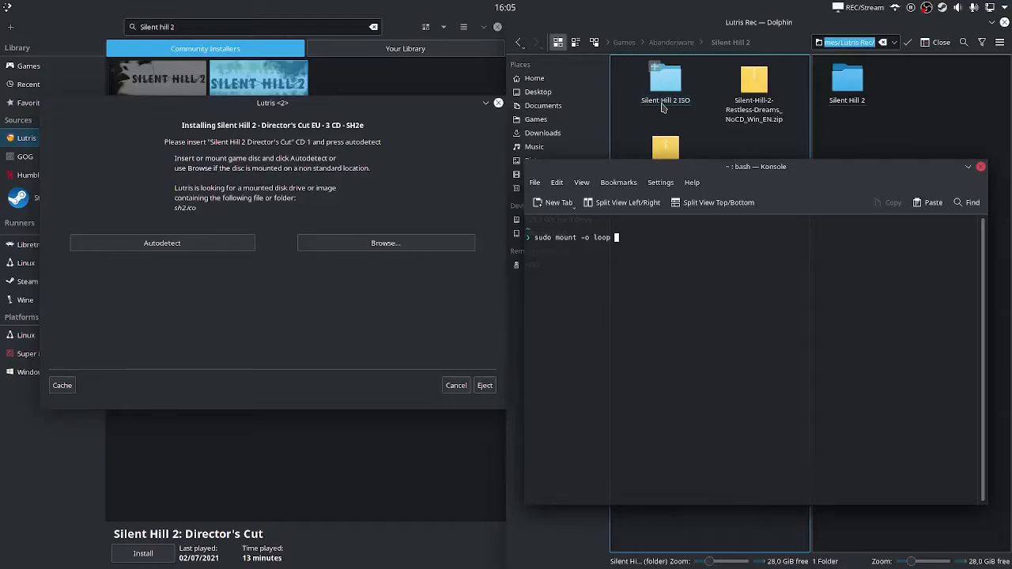
Copy SH2_CD1.iso's location from the Silent Hill 2 ISO folder and paste it after the mount command
drag(655, 173, 195, 183)
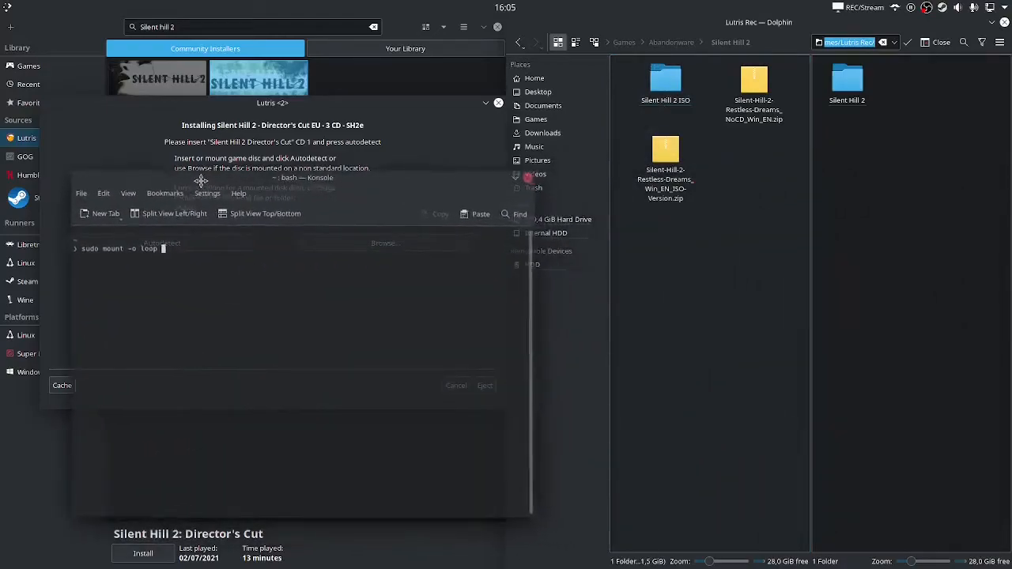
click(668, 93)
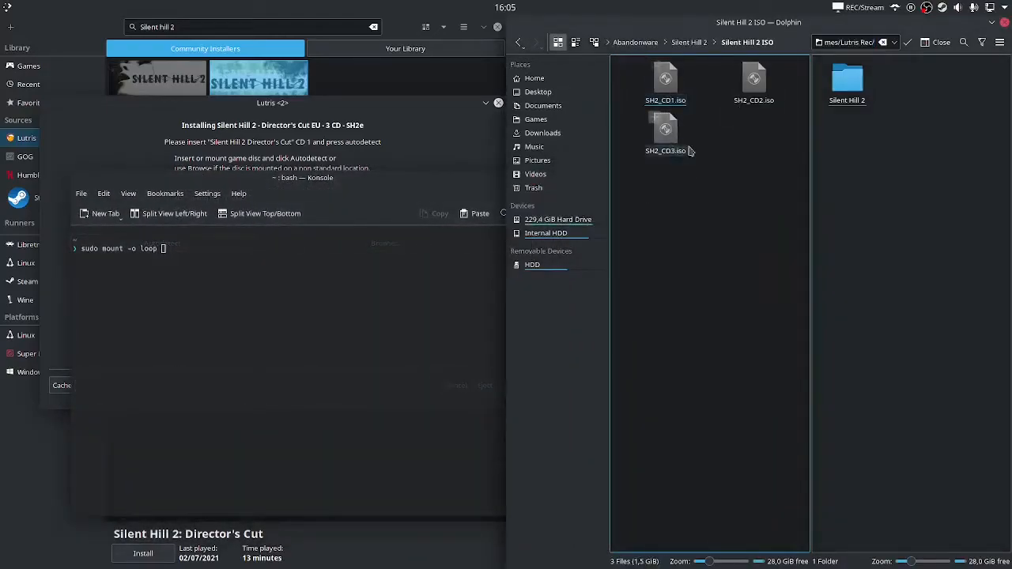
right_click(666, 87)
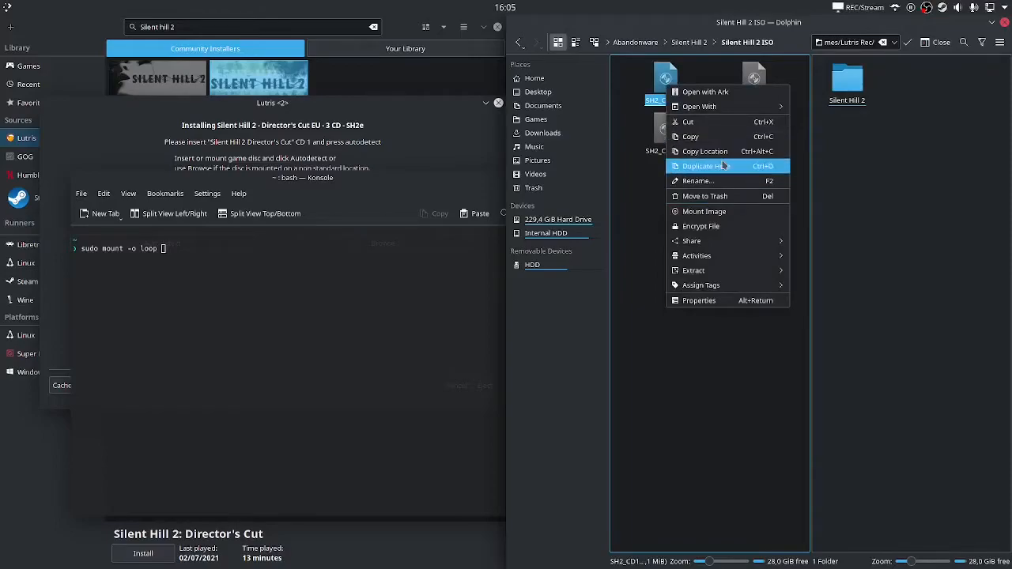
drag(374, 179, 720, 180)
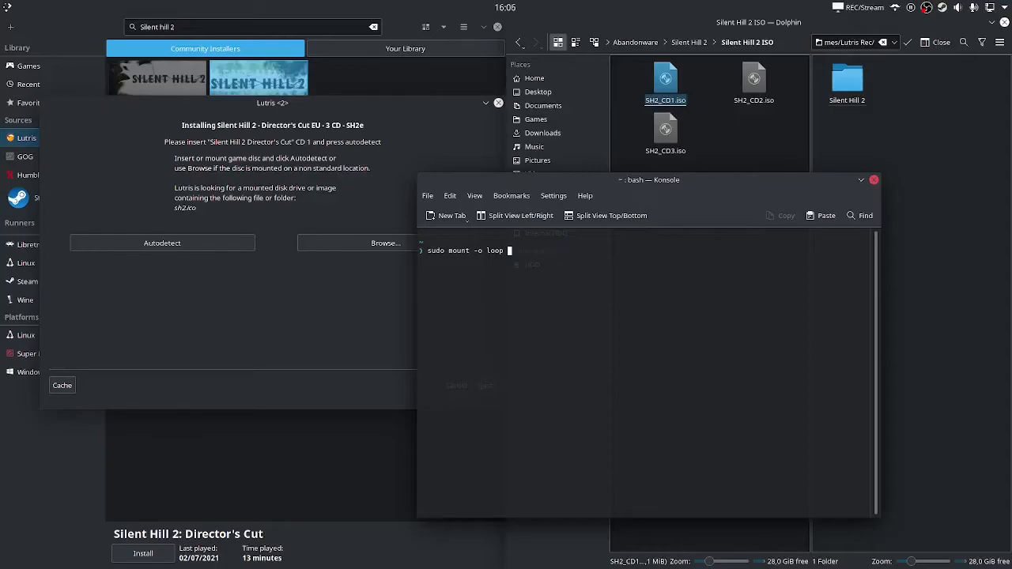
text(/home/yuu/Downloads/Games & Installers/Games/Abandonware/Silent Hill 2/Silent Hill 2 ISO/SH2_CD1.iso)
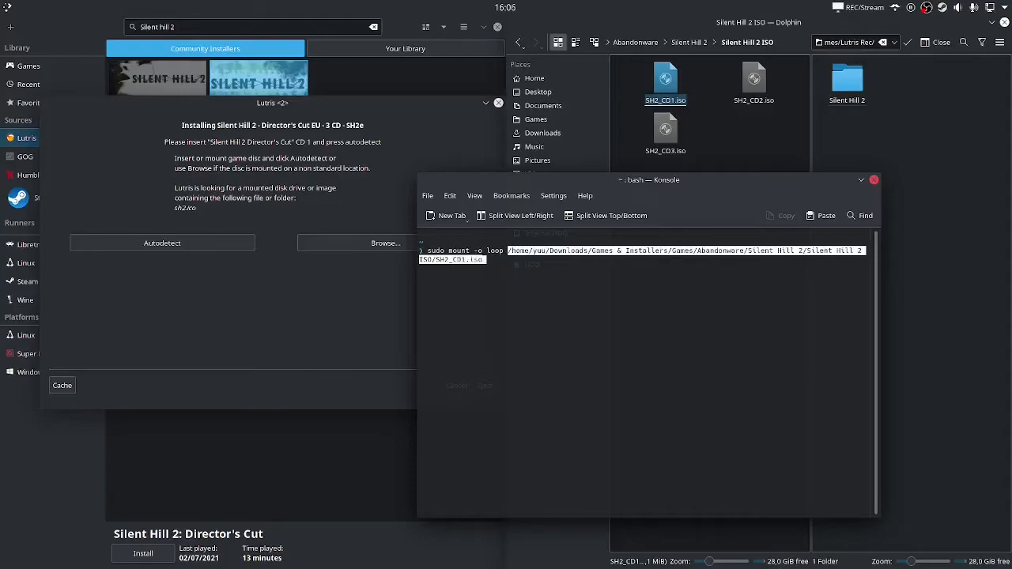
Run the SH2_CD1.iso mount command with /mnt/iso as its target
key(Right)
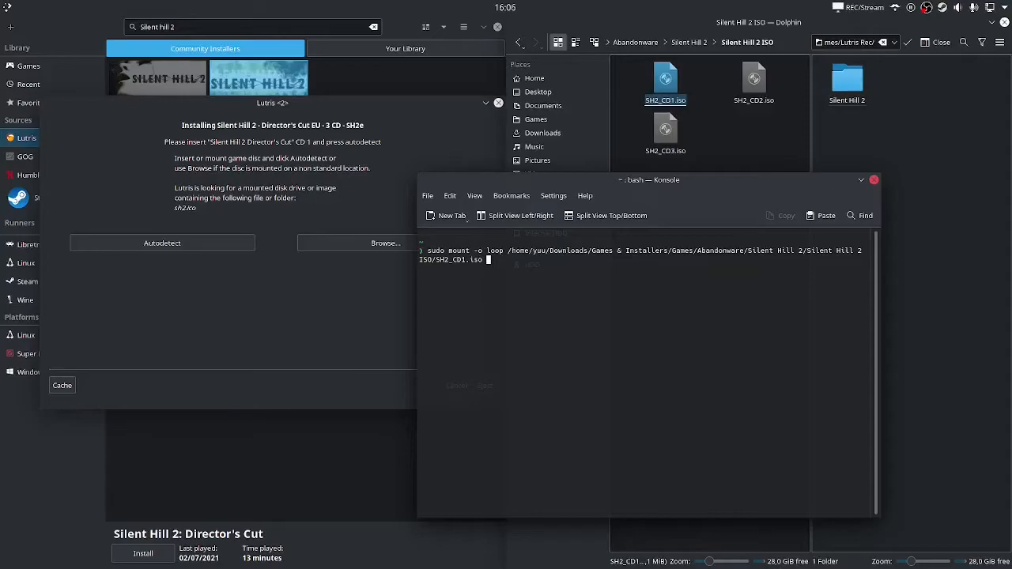
text(;)
key(BackSpace)
text(/mnt/iso)
key(Return)
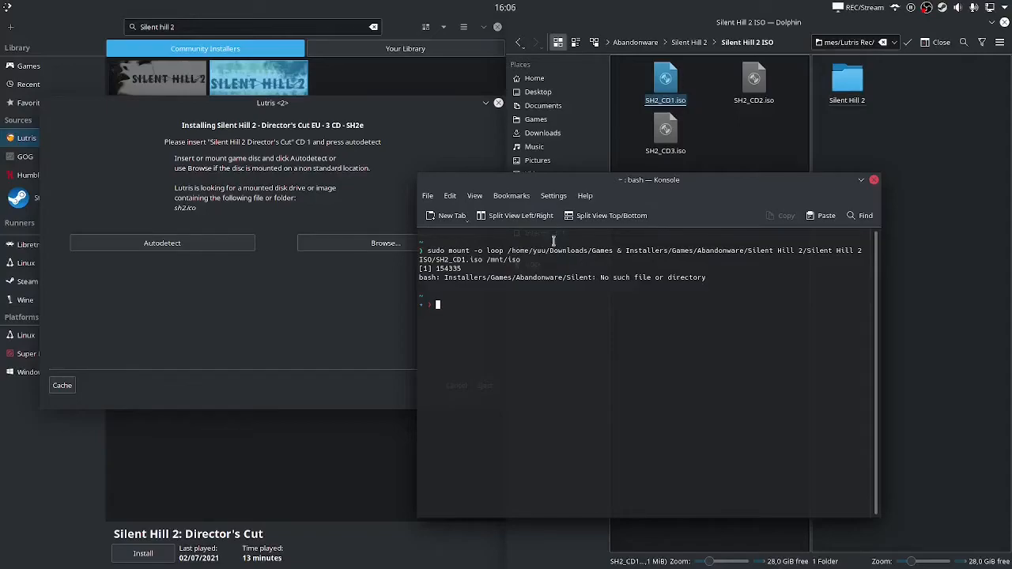
Highlight the '/Games & Installers' and 'Silent Hill 2/' parts of the failed path
drag(589, 250, 670, 251)
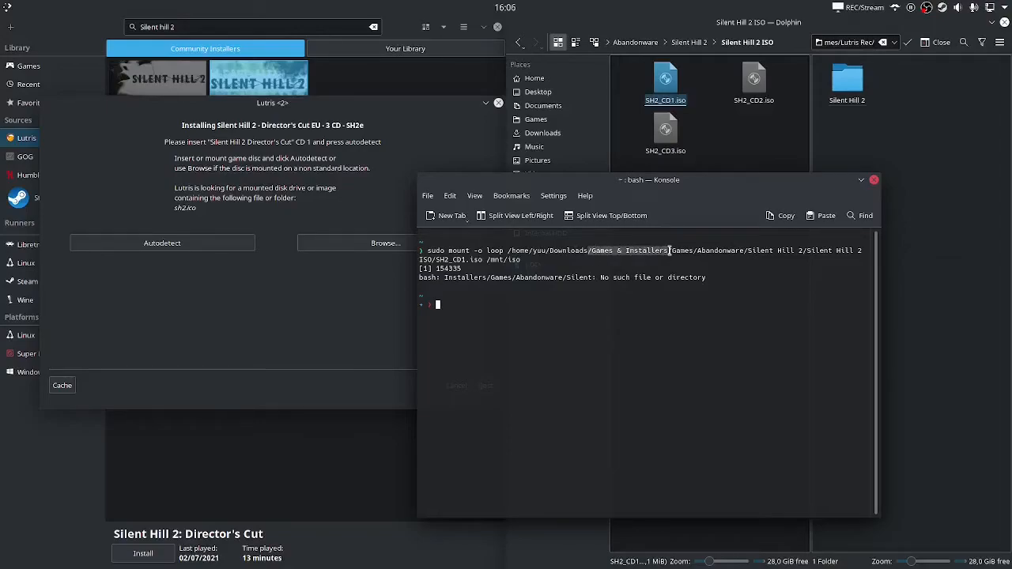
click(670, 250)
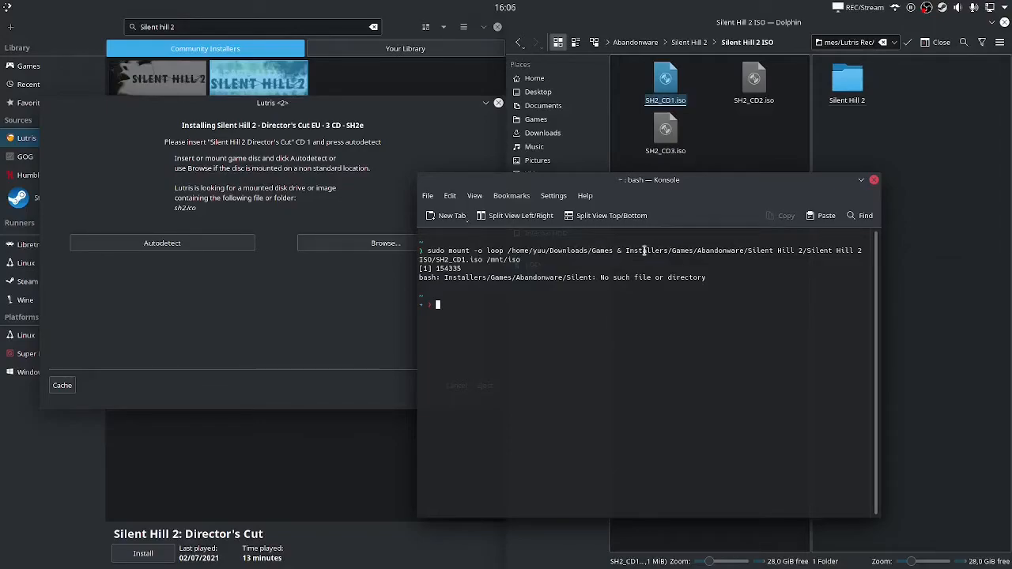
drag(750, 251, 812, 251)
click(815, 251)
Recall the mount command and backslash-escape the space and ampersand after Games
key(Up)
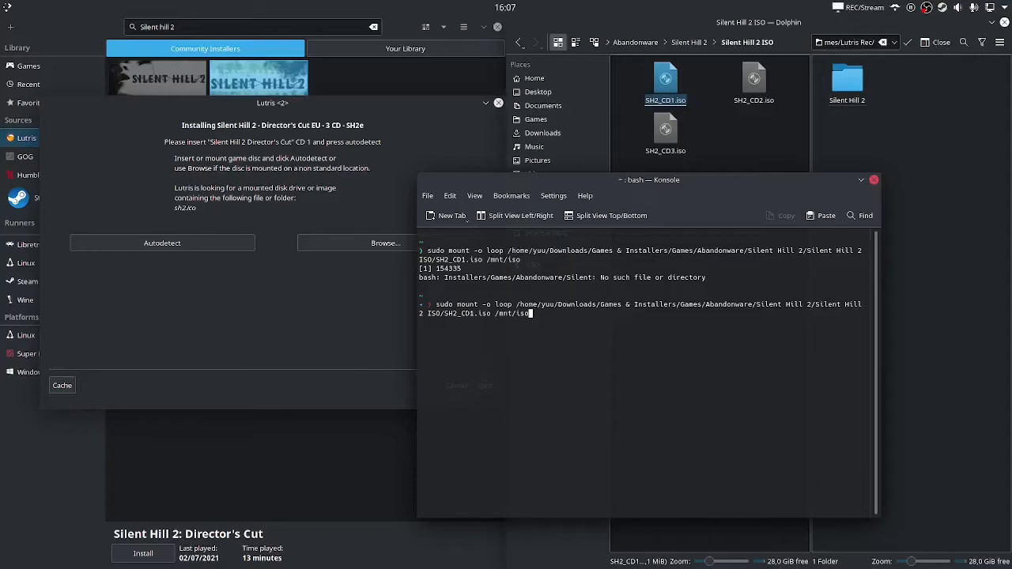
key(ctrl+Left)
key(ctrl+Left)
key(ctrl+Left)
key(ctrl+Left)
key(ctrl+Left)
key(ctrl+Left)
key(ctrl+Left)
key(Left)
key(Left)
key(Left)
key(Left)
key(Left)
key(Left)
key(Left)
key(Left)
key(Left)
key(Left)
key(Left)
key(Left)
key(Left)
key(Left)
key(Left)
key(Left)
key(Left)
key(Left)
key(Left)
key(Left)
key(ctrl+Left)
key(Right)
key(Right)
key(Right)
key(Right)
key(Right)
text(\)
key(Right)
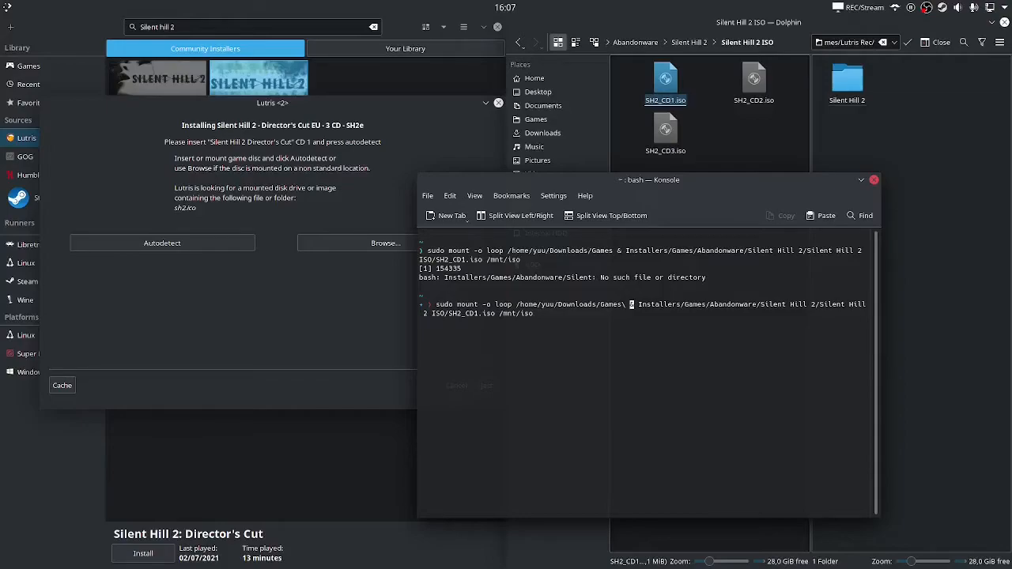
text(\)
key(Right)
text(\)
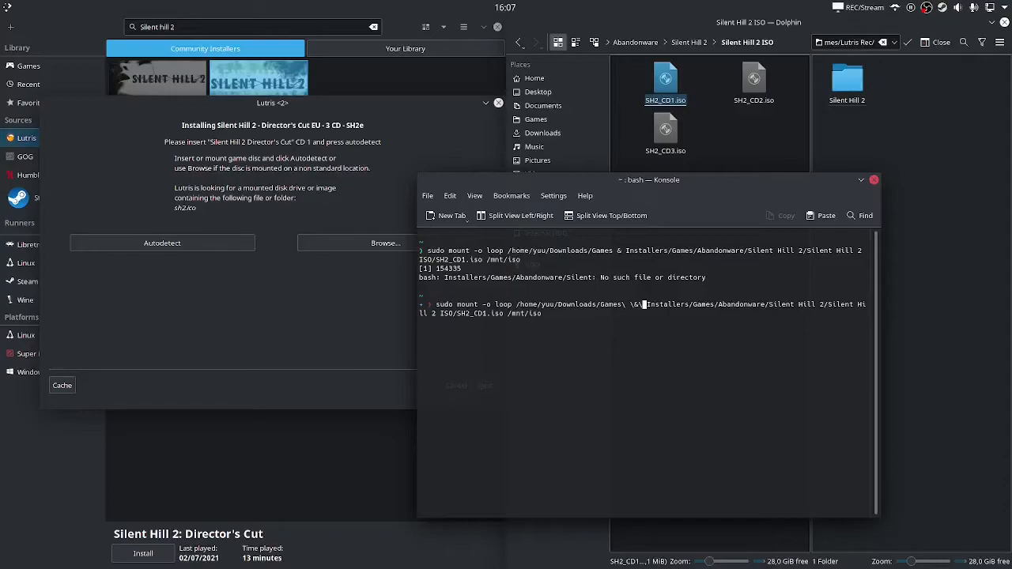
Escape the remaining spaces in the Silent Hill 2 path and rerun the sudo mount
key(Right)
key(Right)
key(Right)
key(Right)
key(Right)
key(Right)
key(Right)
key(Right)
key(Right)
key(Right)
key(Right)
key(Right)
key(Right)
key(Right)
key(Right)
key(Right)
key(Right)
key(Right)
key(Right)
key(Right)
key(Right)
key(Right)
key(Right)
text(\)
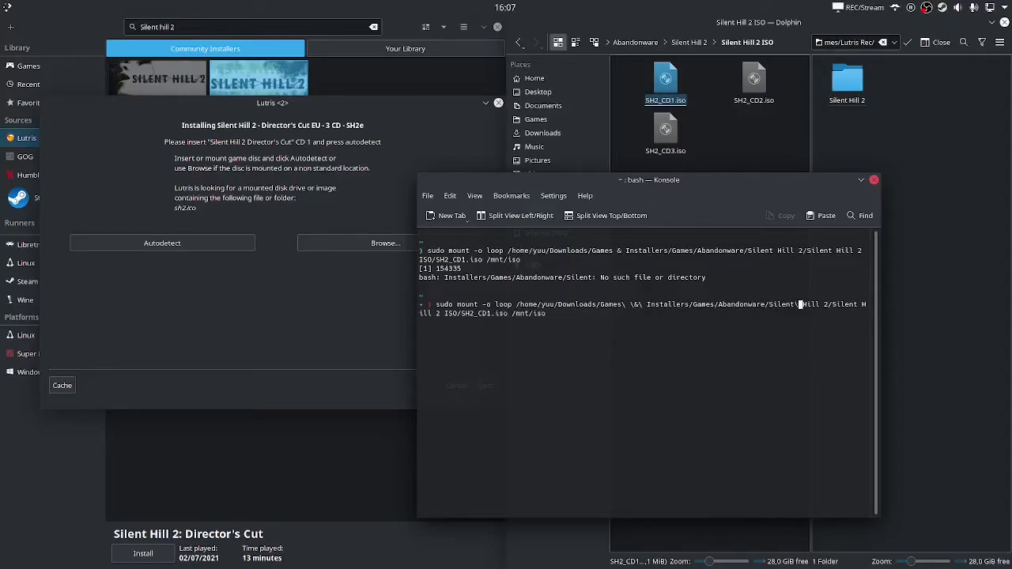
key(Right)
key(Right)
key(Right)
key(Right)
key(Right)
text(\)
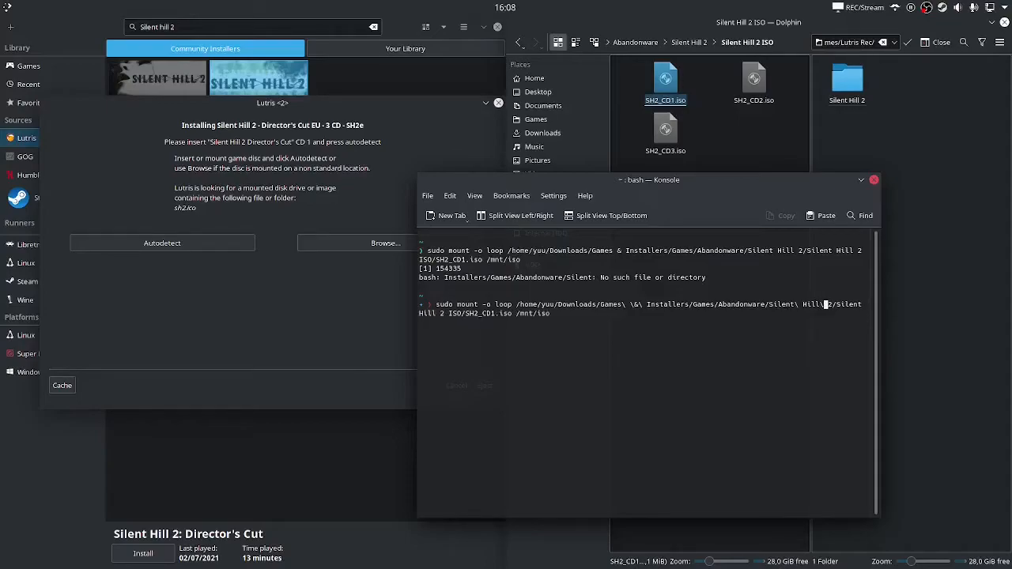
key(Right)
key(Right)
key(Right)
key(Right)
key(Right)
key(Right)
key(Right)
key(Right)
key(Right)
text(\)
key(Right)
key(Right)
key(Right)
key(Right)
key(Right)
text(\)
key(Right)
key(Right)
text(\)
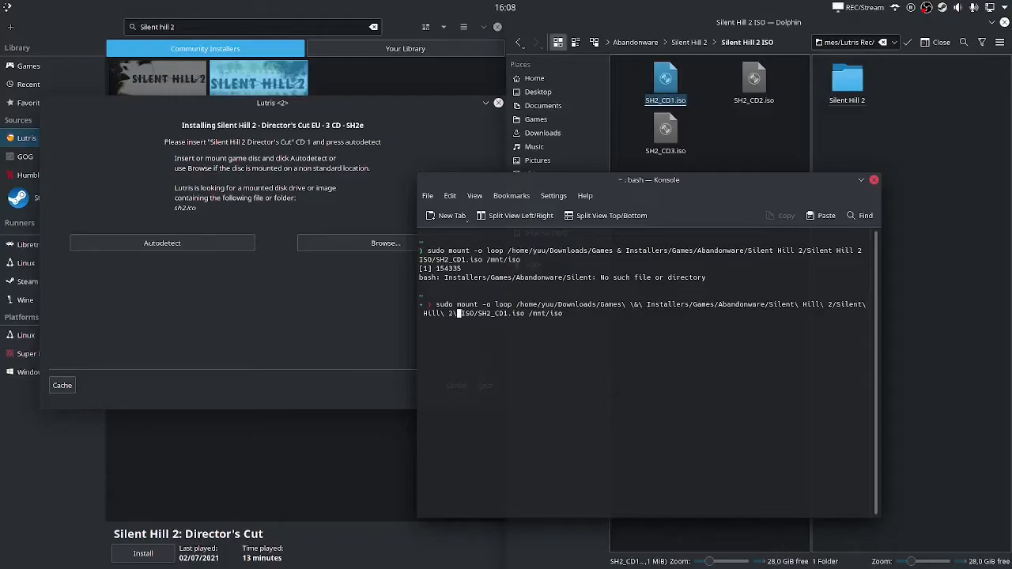
key(Return)
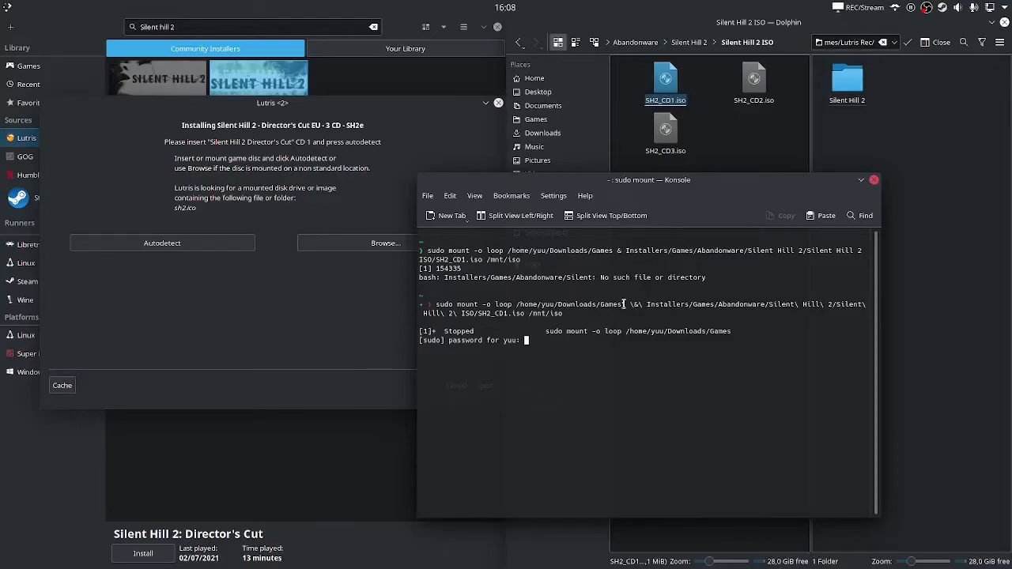
Enter the sudo password to mount SH2_CD1.iso read-only on /mnt/iso
drag(422, 268, 465, 269)
click(465, 269)
drag(615, 250, 623, 251)
click(623, 251)
key(Return)
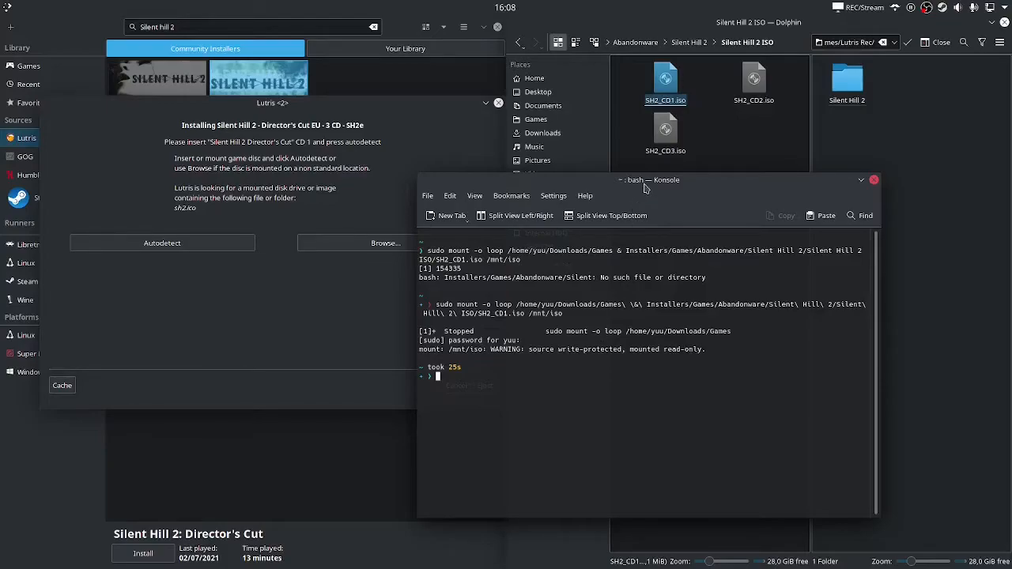
Shift the terminal window aside and back, then recall the SH2_CD1.iso mount command
drag(644, 188, 261, 167)
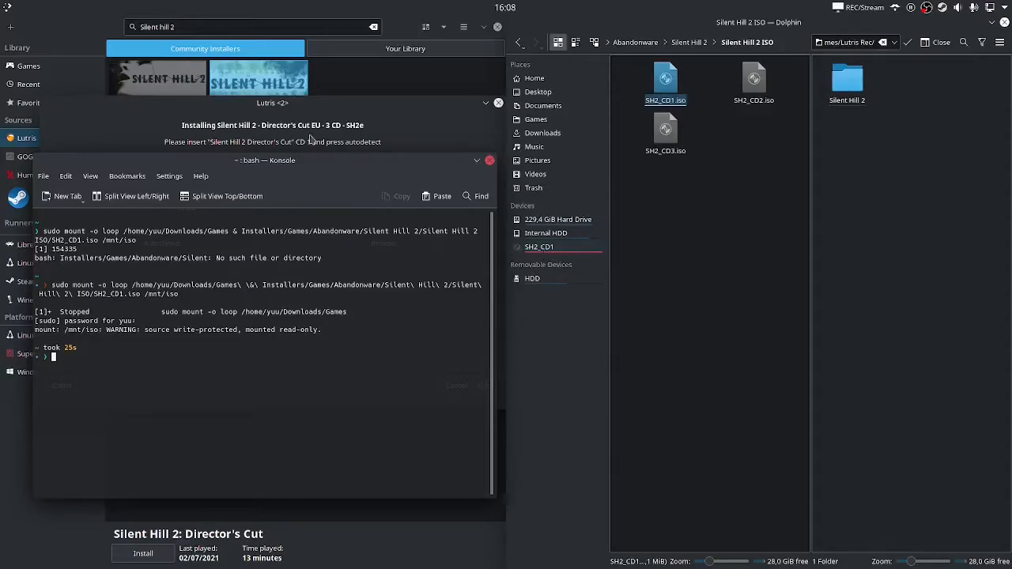
drag(300, 163, 638, 154)
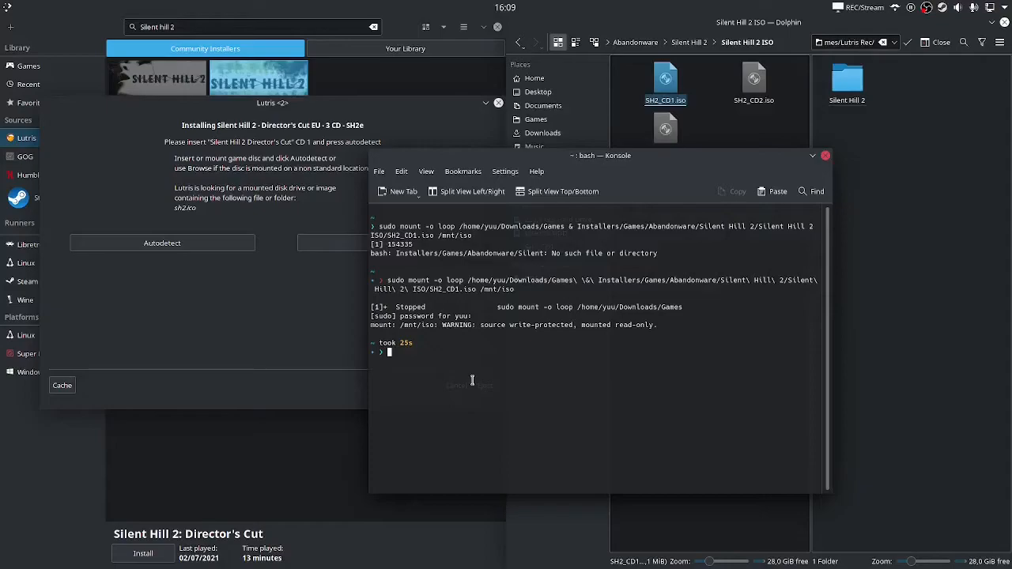
key(Up)
Change the disc number and mount SH2_CD2.iso on /mnt/iso
key(Left)
key(Left)
key(Left)
key(Left)
key(Left)
key(Left)
key(Left)
key(Left)
key(Left)
key(Left)
key(Left)
key(Left)
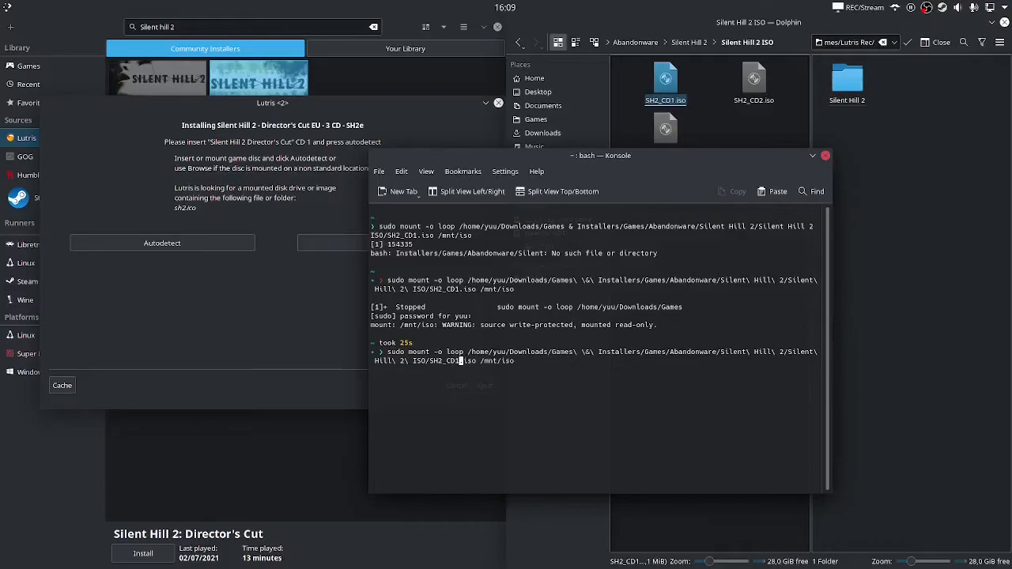
key(BackSpace)
key(Return)
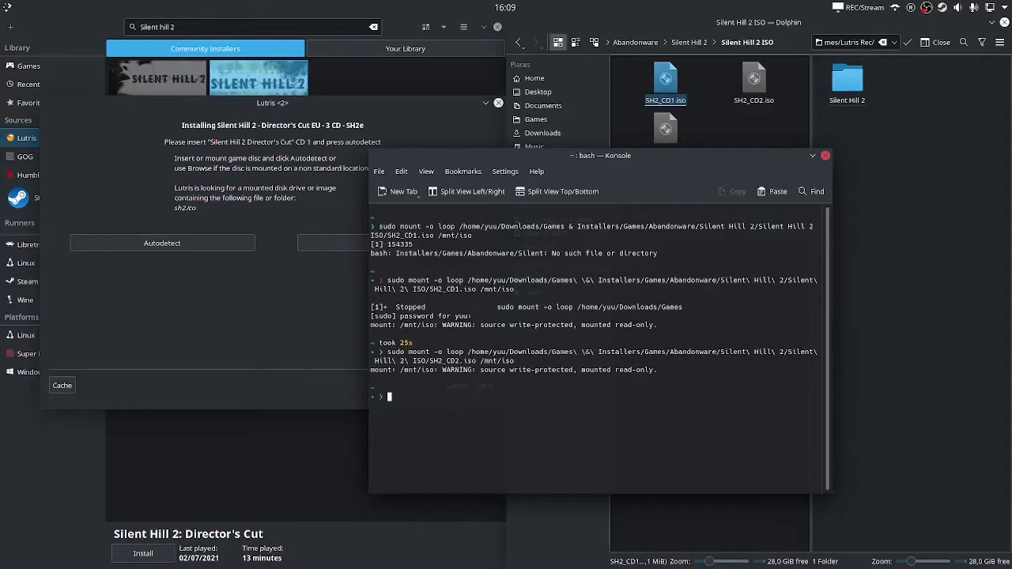
Change the disc number to 3, mount SH2_CD3.iso, and move the terminal left
key(Up)
key(Left)
key(Left)
key(Left)
key(Left)
key(Left)
key(Left)
key(Left)
key(Left)
key(Left)
key(Left)
key(Left)
key(Left)
key(Left)
key(Left)
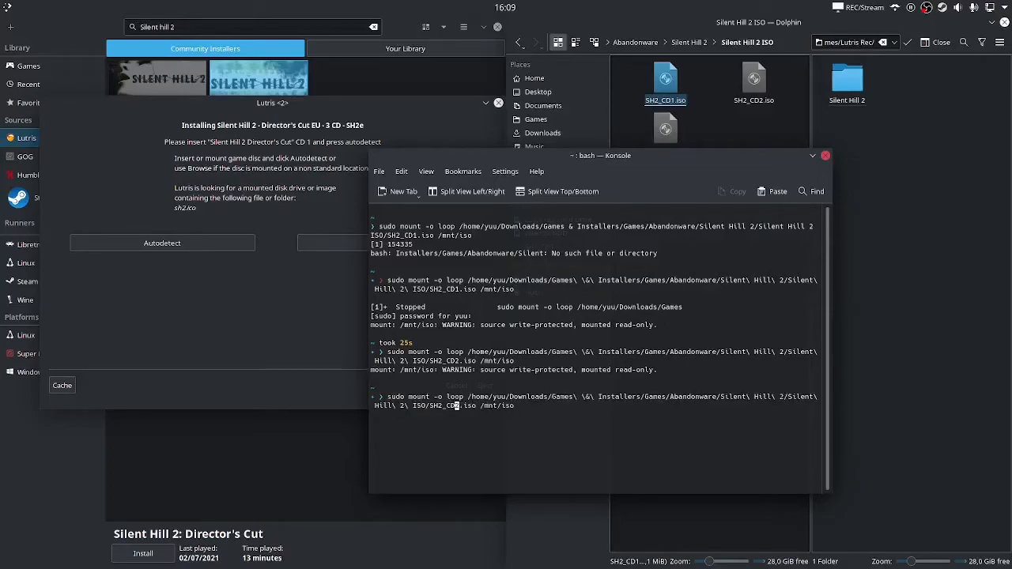
key(Delete)
text(3)
key(Return)
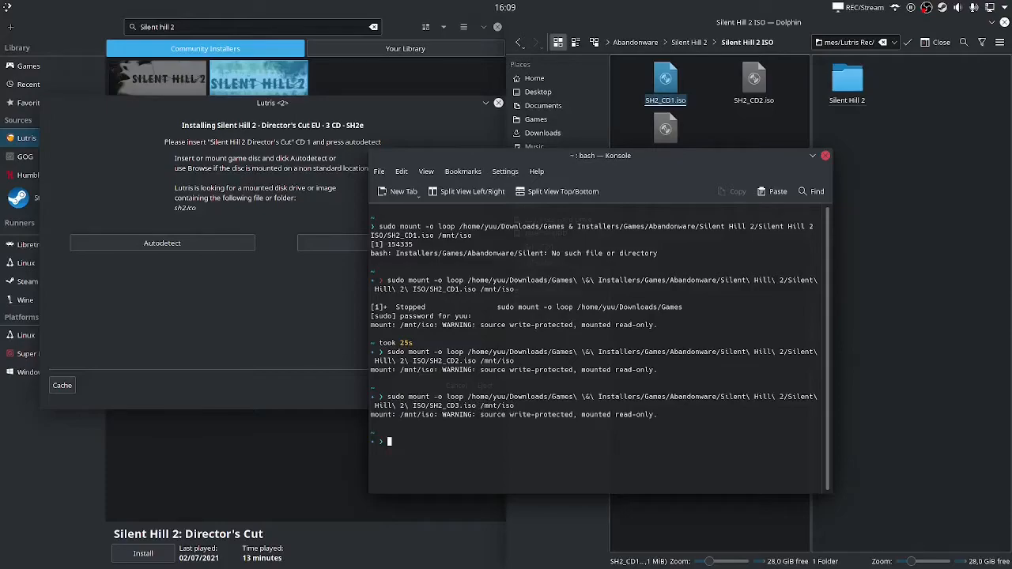
drag(631, 373, 326, 356)
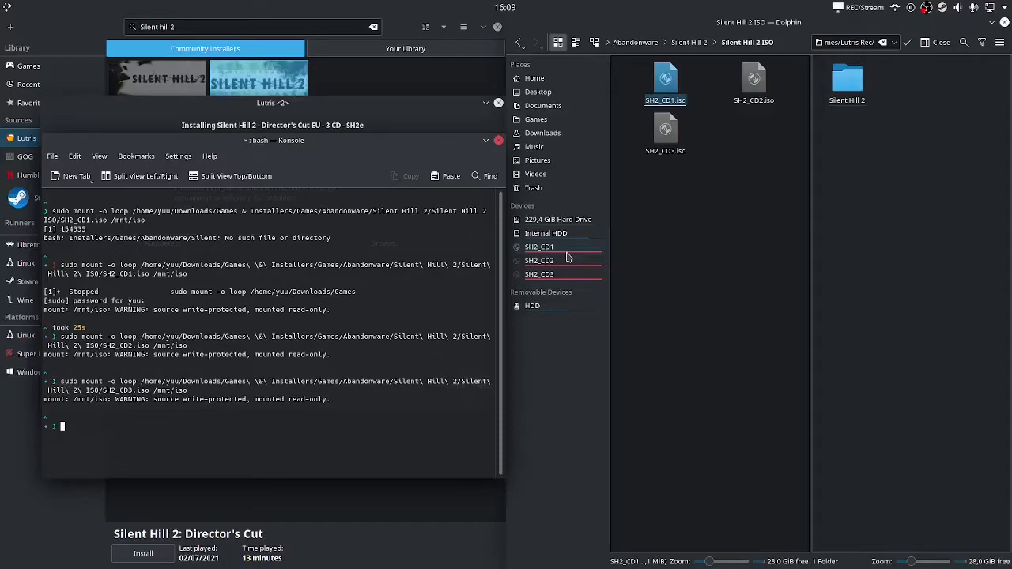
Move the terminal over the file manager and enter sudo umount /mnt/iso
drag(279, 365, 760, 363)
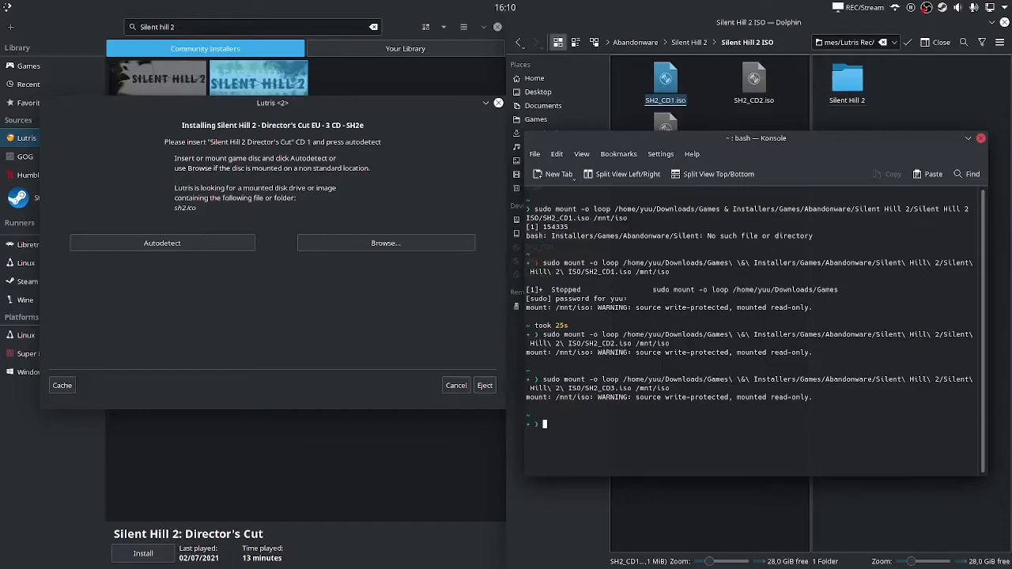
text(sudo umount /mnt/iso)
Run sudo umount /mnt/iso twice to release the mounted images
key(Return)
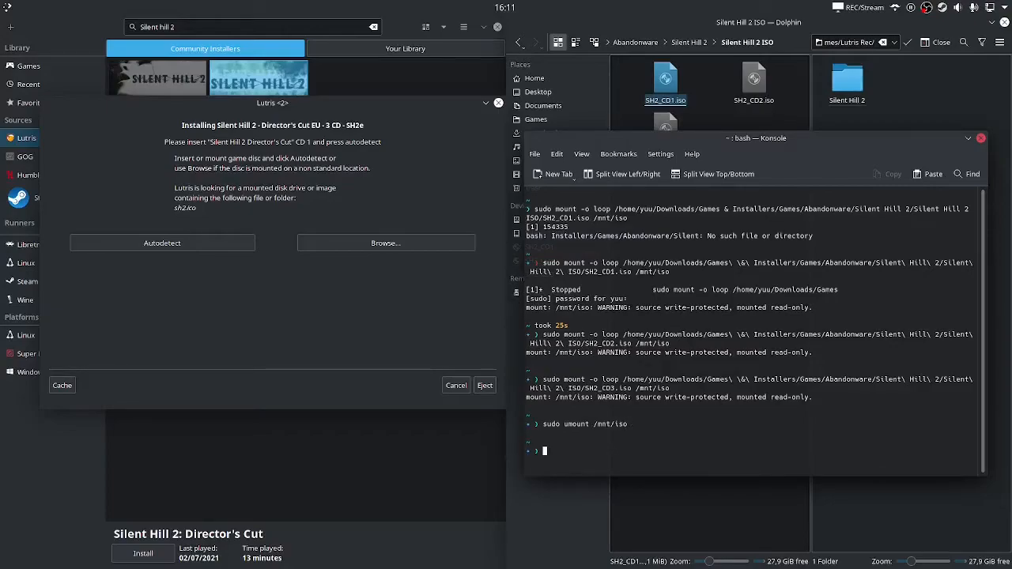
key(Up)
key(Return)
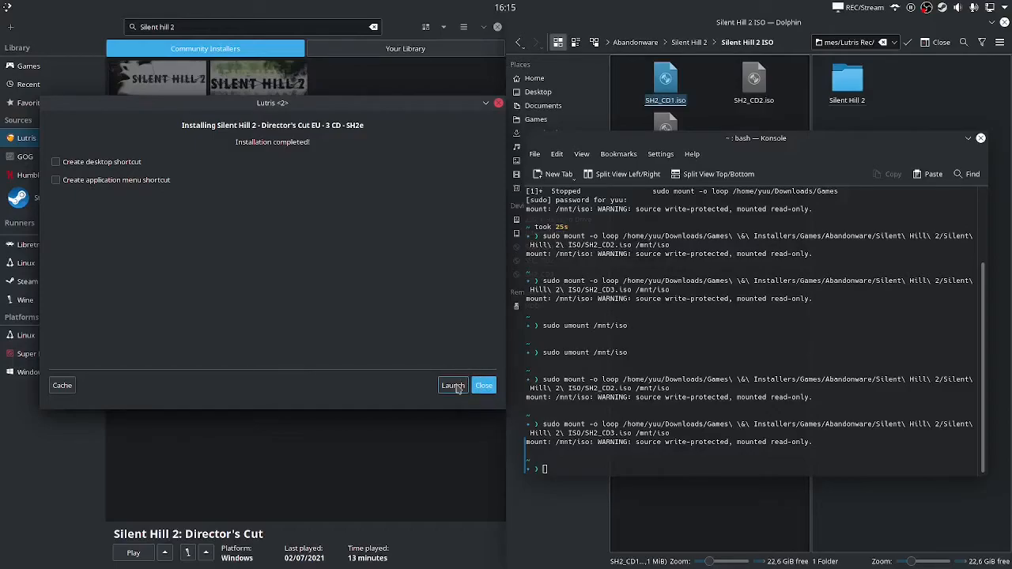
Dismiss the completion notice, filter the library by Wine, and clear the Silent hill 2 search
click(484, 387)
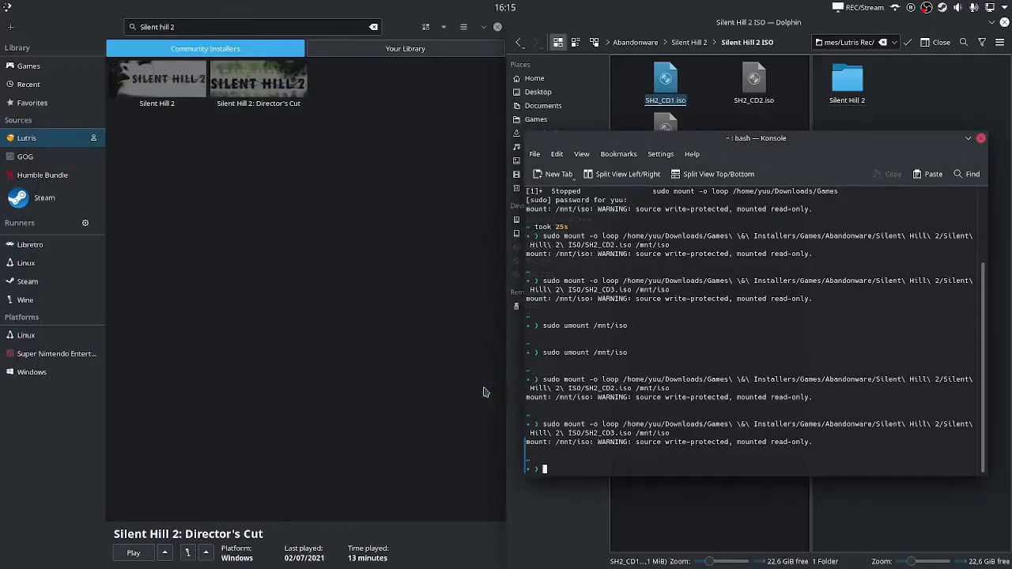
click(47, 304)
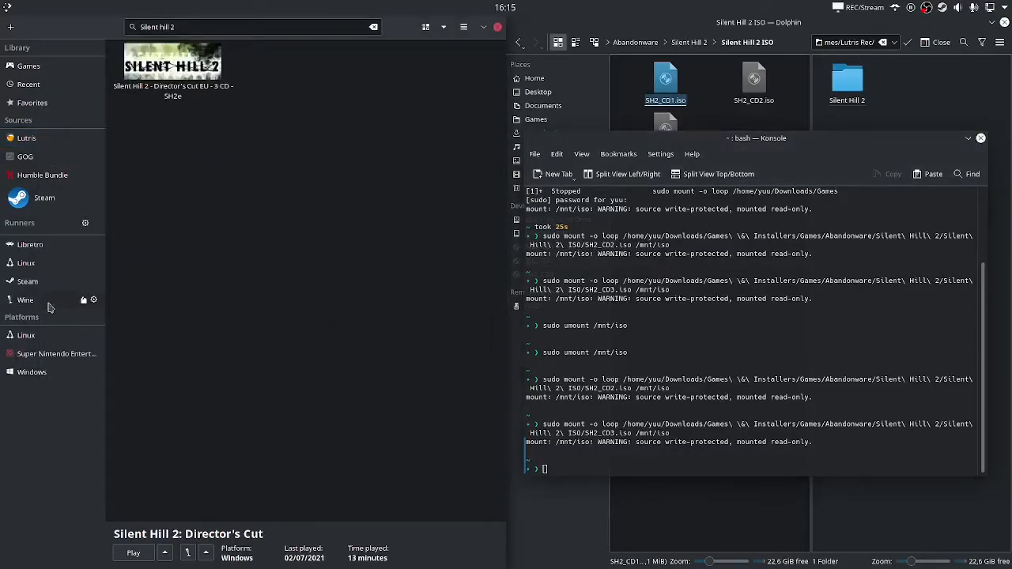
click(374, 28)
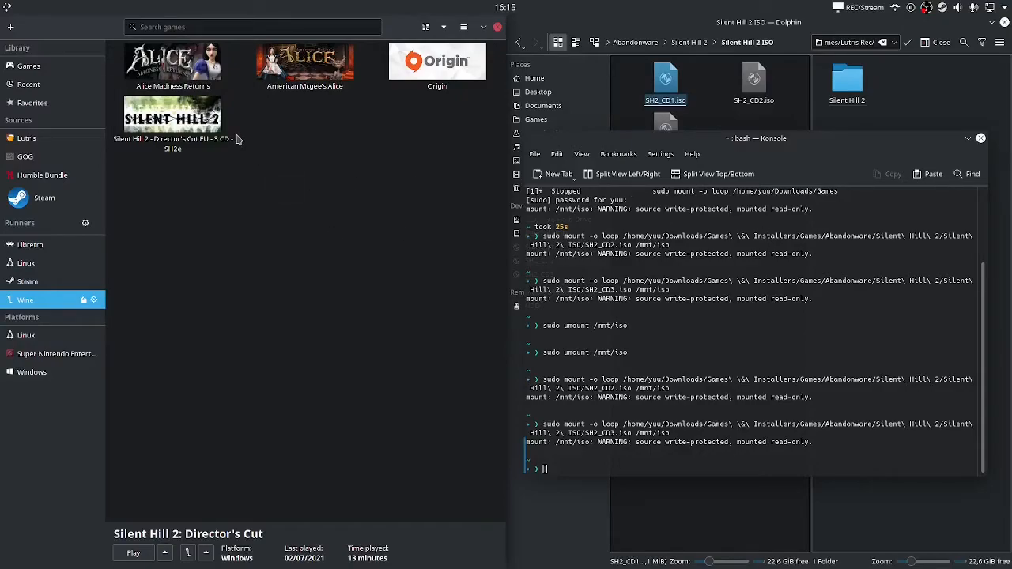
Remove the 'EU - 3 CD - SH2e' suffix from the game's name and save
right_click(188, 127)
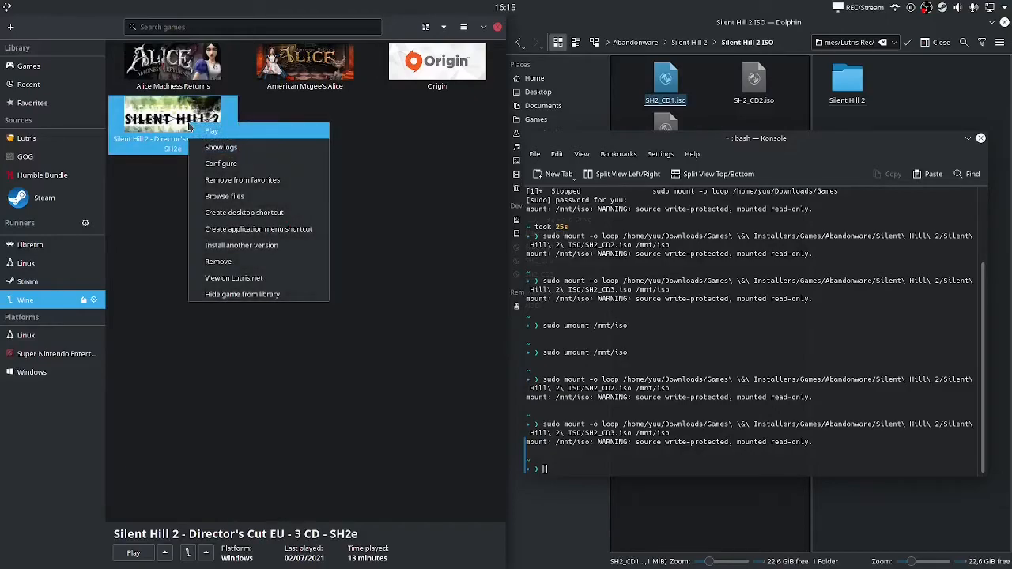
click(207, 162)
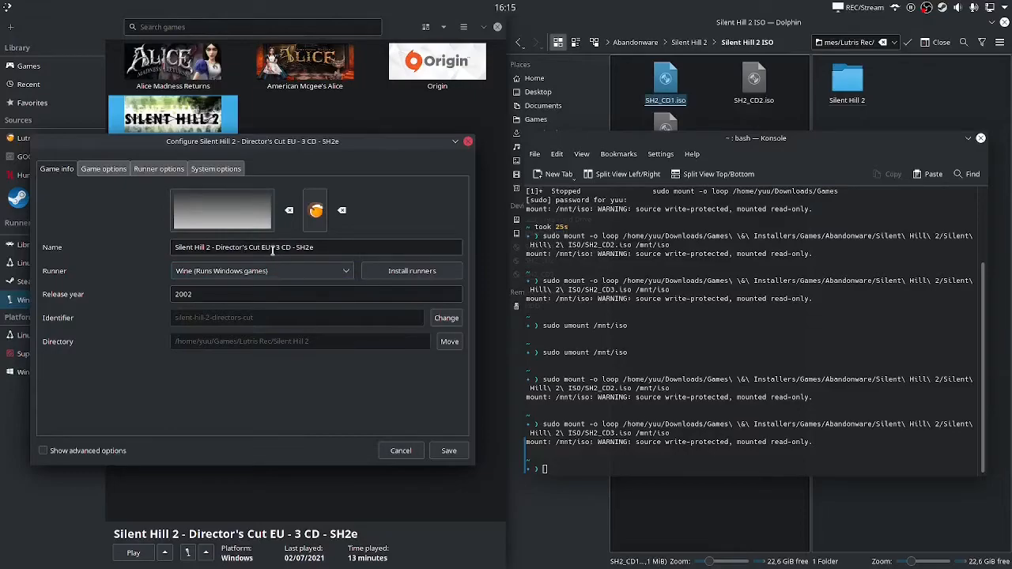
drag(261, 247, 327, 248)
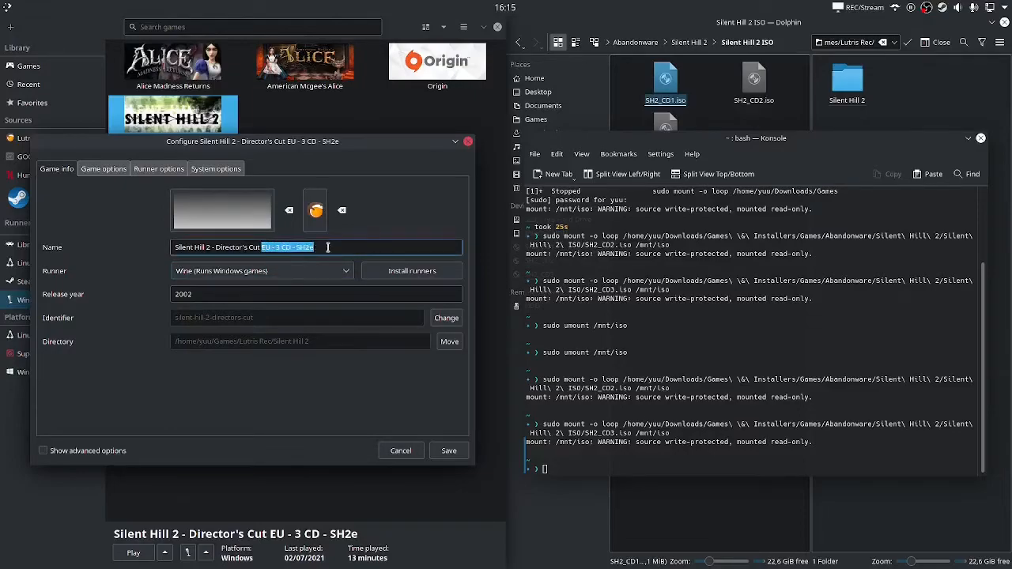
key(BackSpace)
click(448, 451)
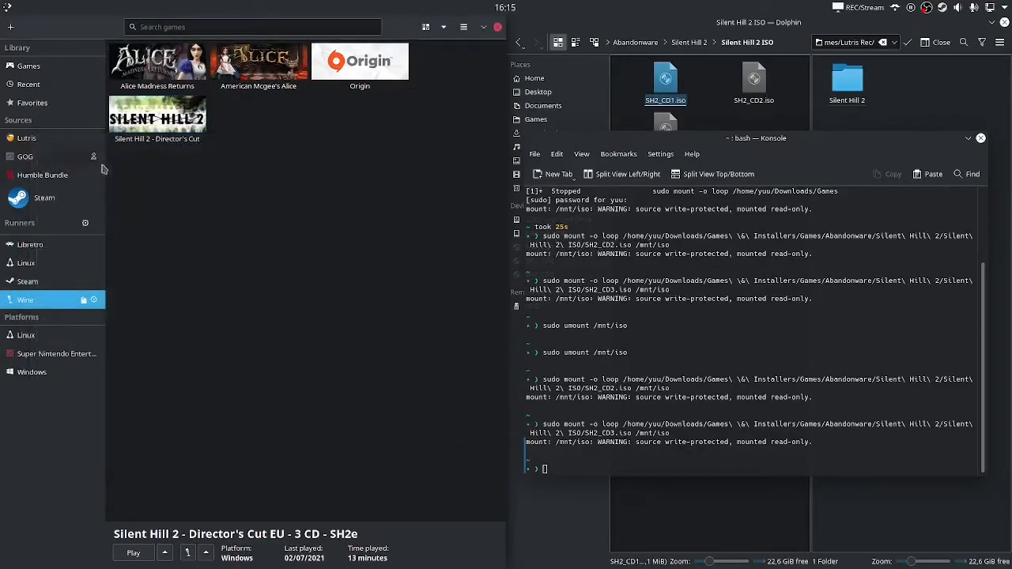
Reopen the game's configuration and review its Game options, Runner, System and Game info tabs
right_click(179, 145)
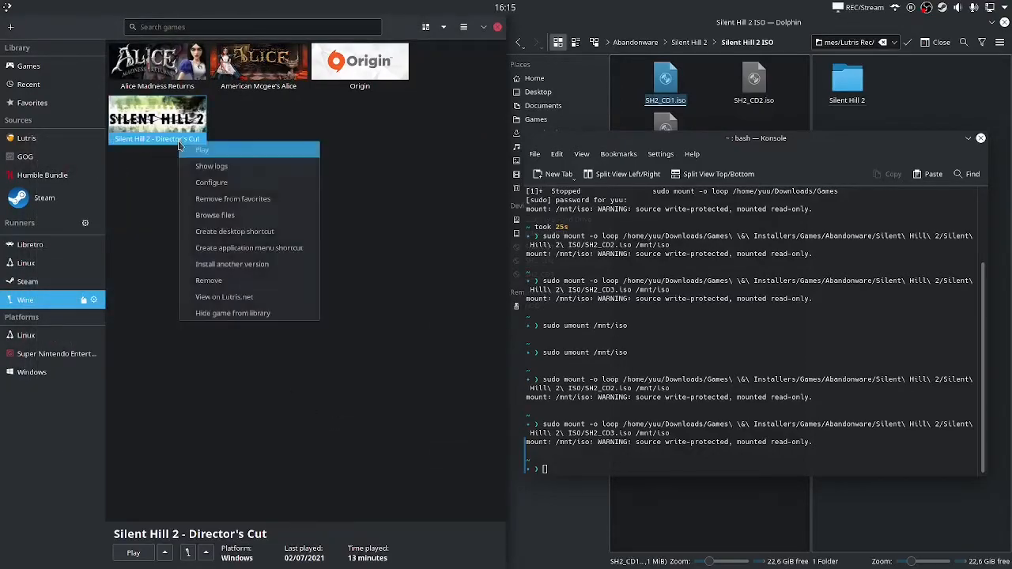
click(211, 184)
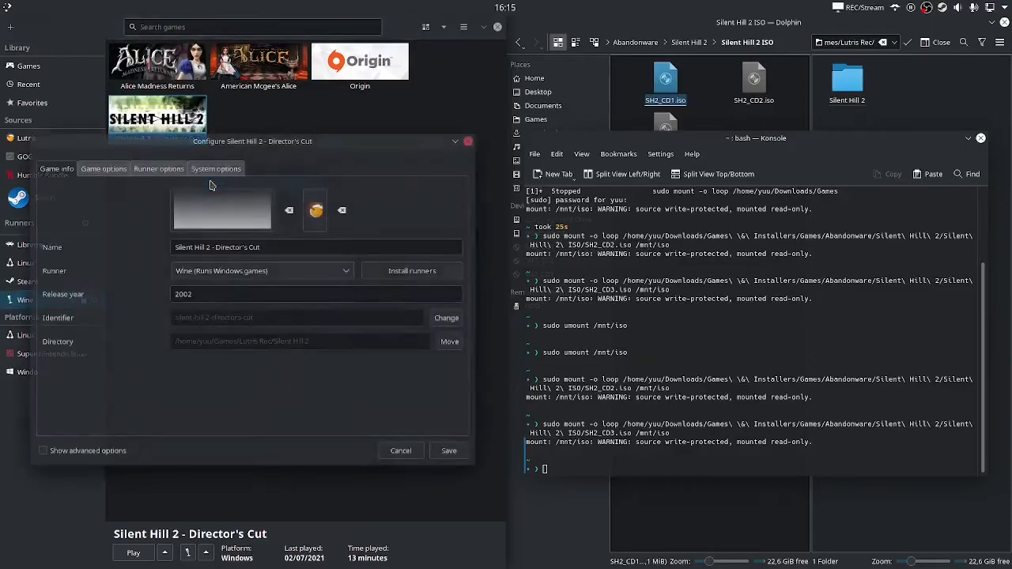
click(119, 174)
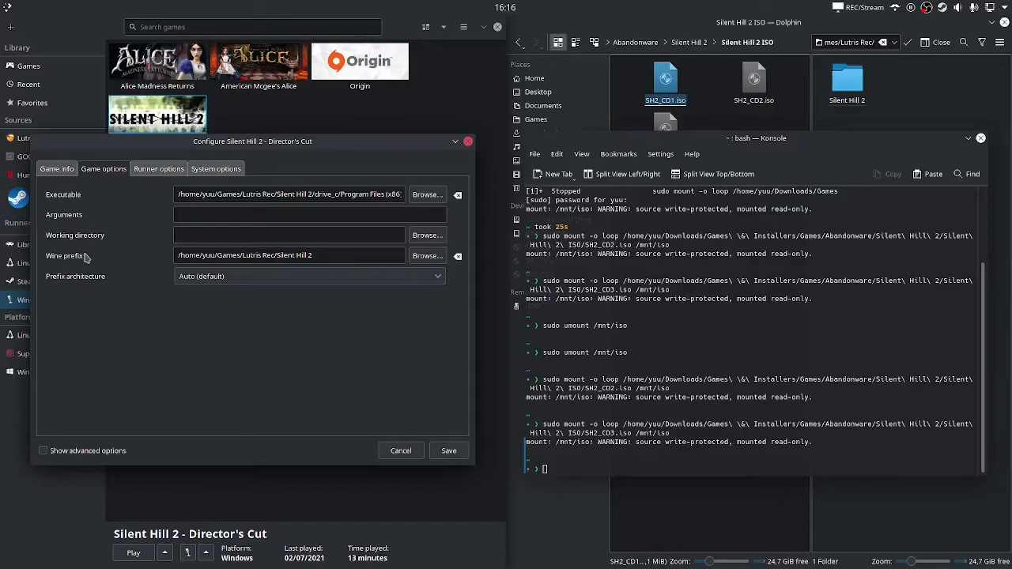
click(151, 171)
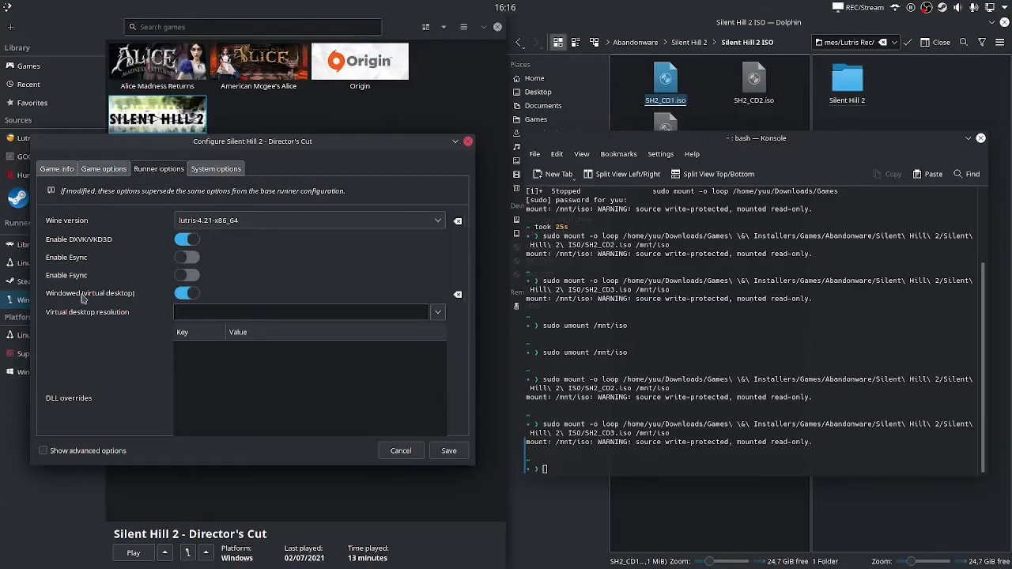
click(206, 169)
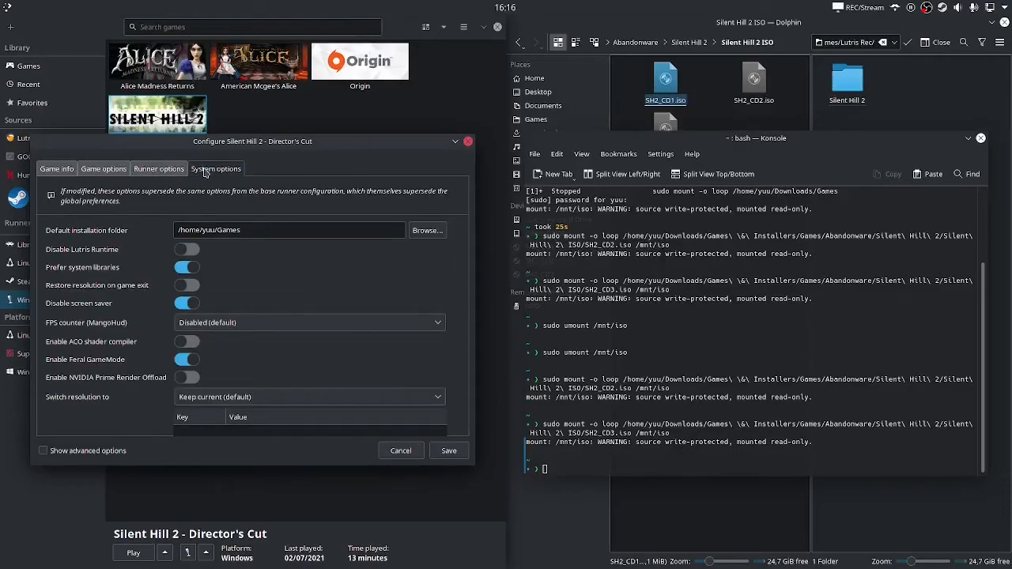
click(57, 169)
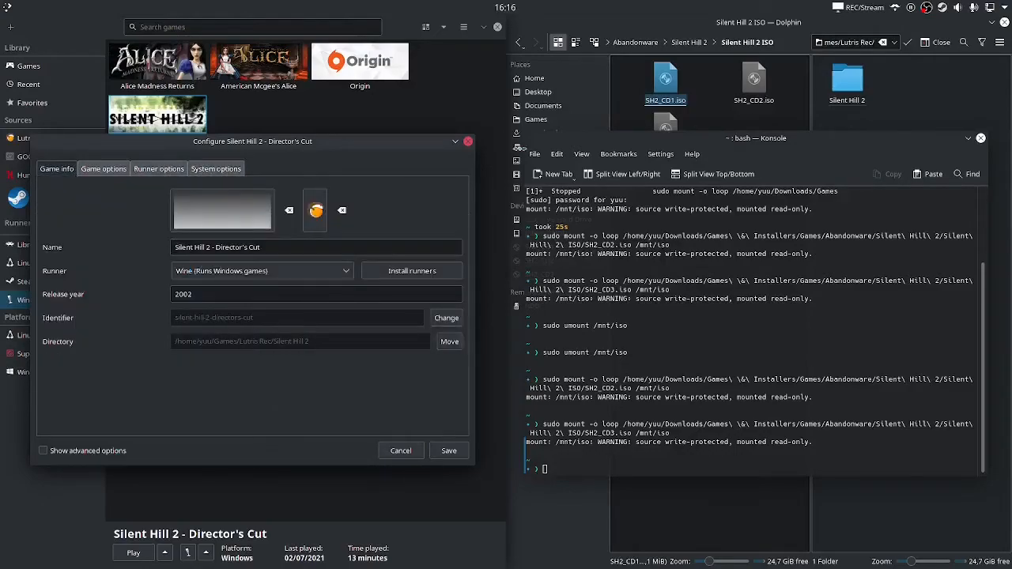
Dismiss the unchanged game configuration and Konsole, then launch Silent Hill 2 - Director's Cut from the library
click(467, 142)
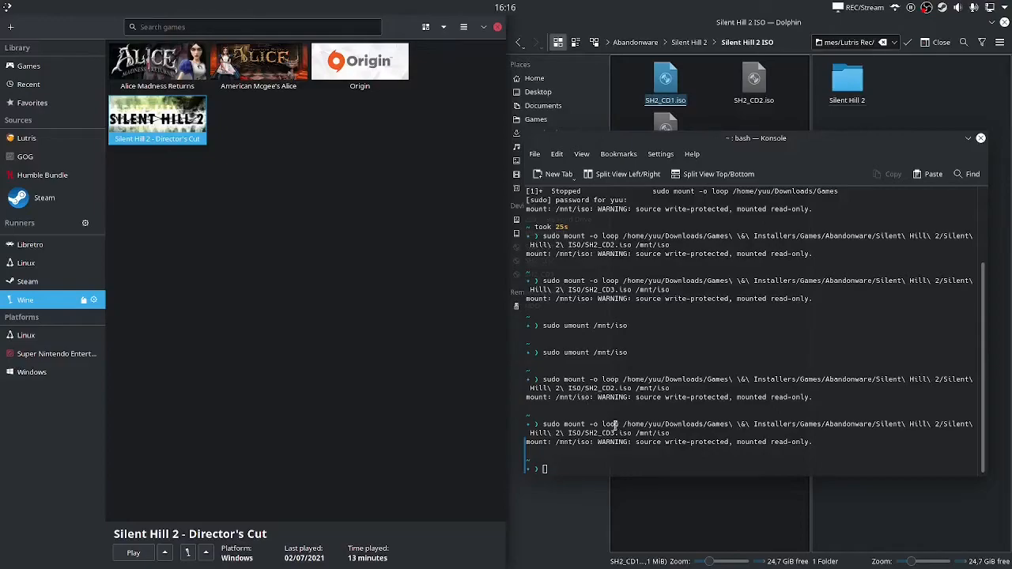
click(981, 138)
click(441, 292)
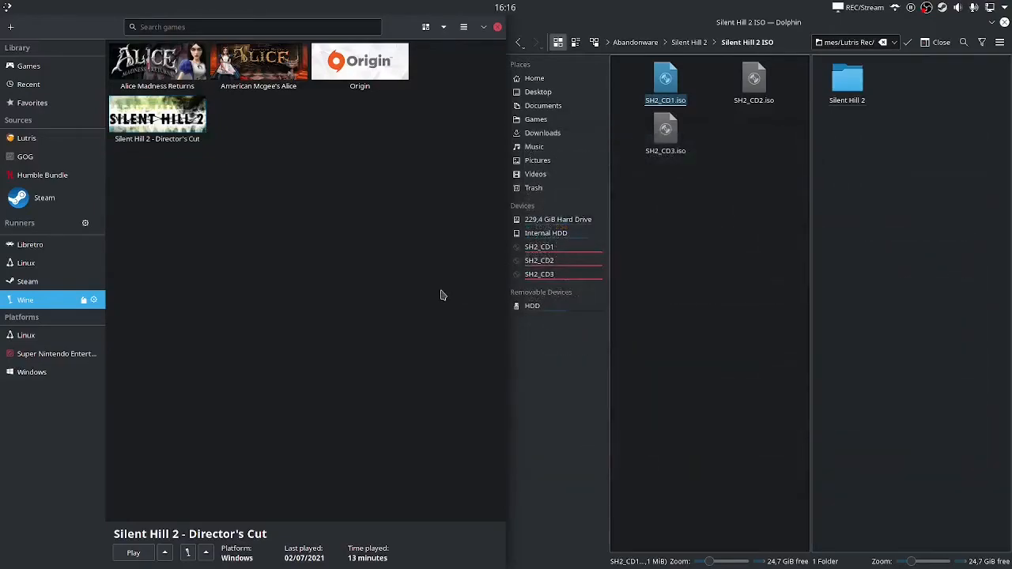
click(164, 125)
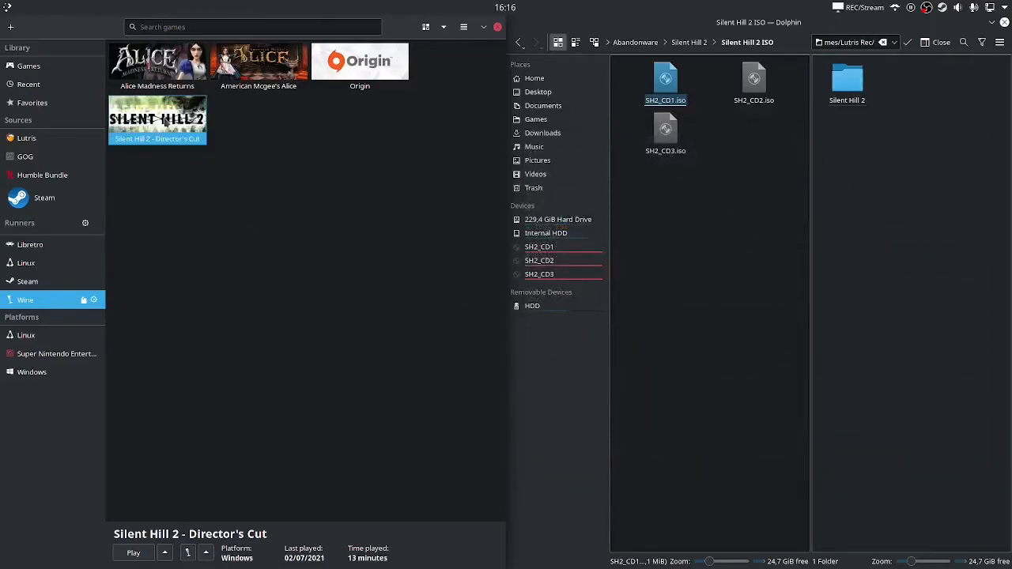
click(134, 553)
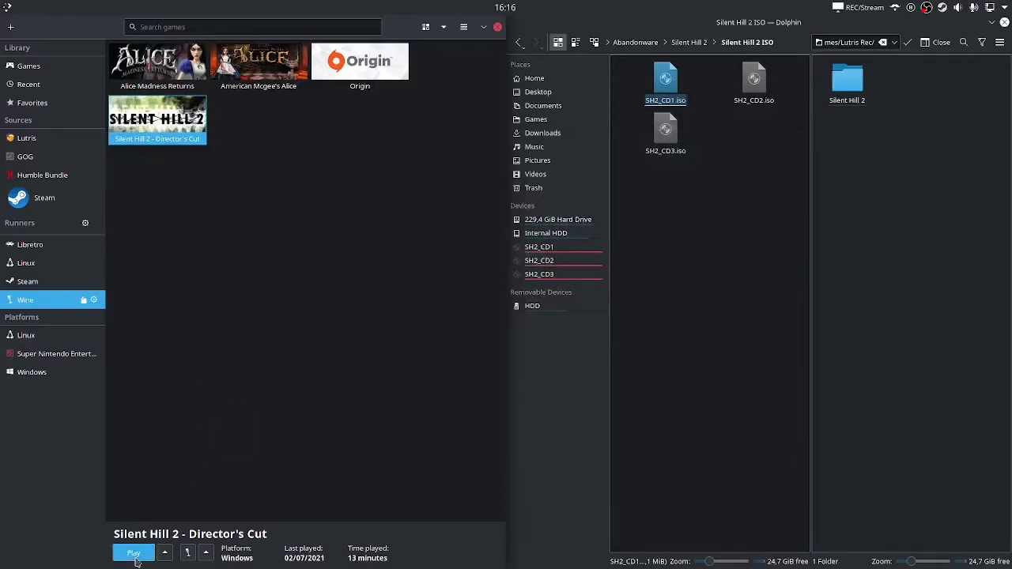